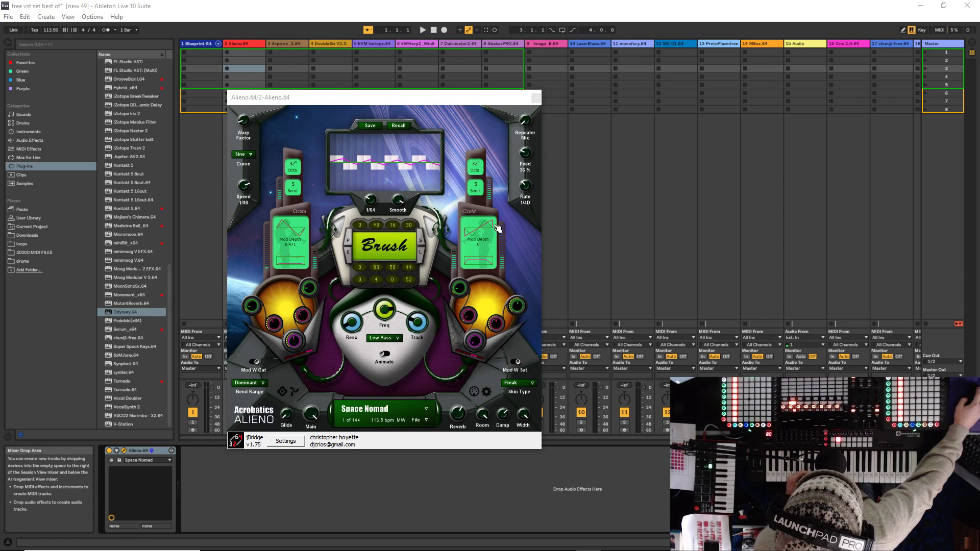
Reposition the Alieno plug-in window and bring the browser's plug-in list back to its beginning
drag(325, 102, 363, 91)
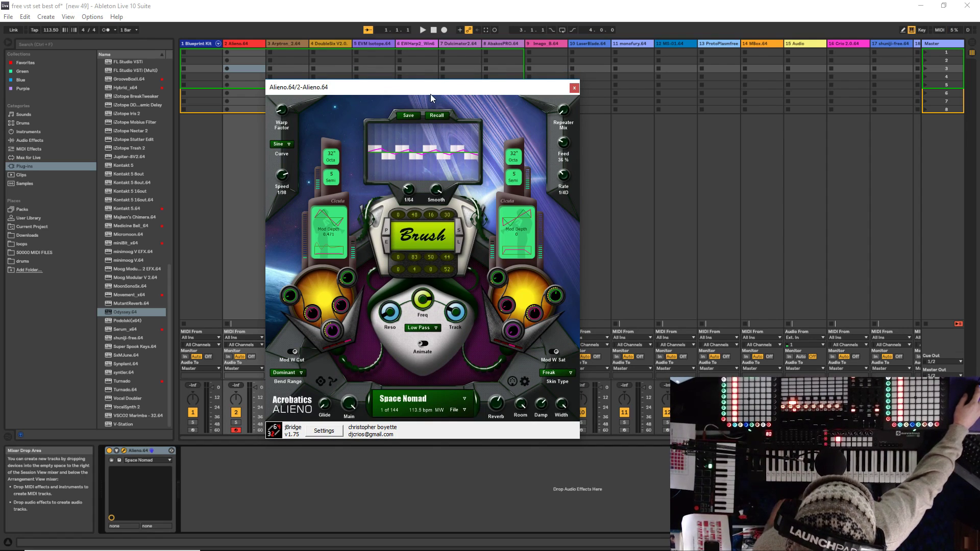
mouse_move(440, 89)
mouse_down()
mouse_move(327, 63)
mouse_move(441, 77)
mouse_up()
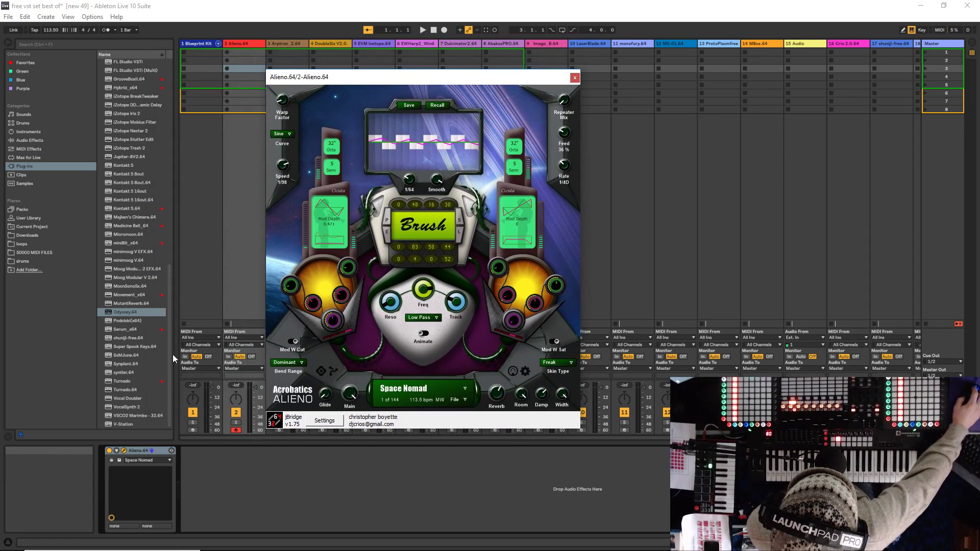
drag(169, 352, 170, 140)
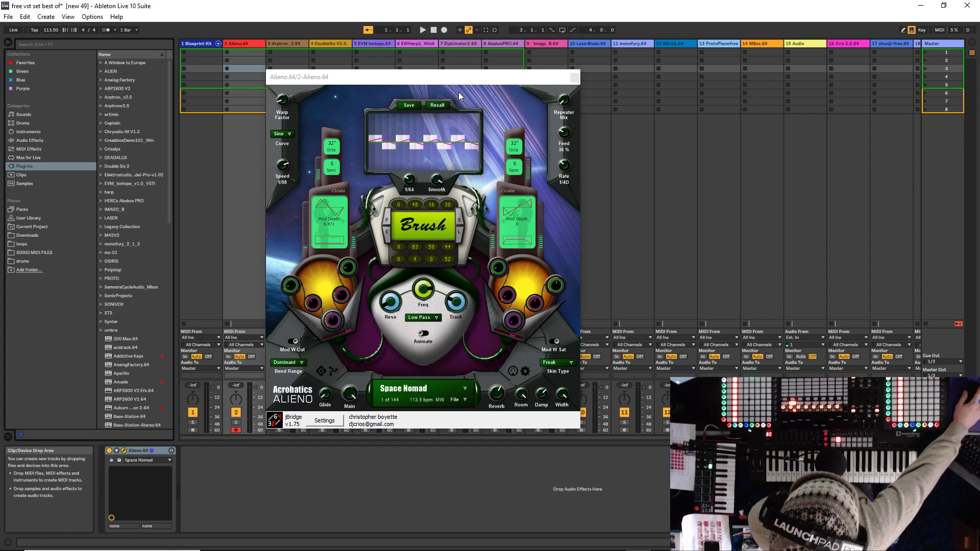
drag(421, 75, 318, 64)
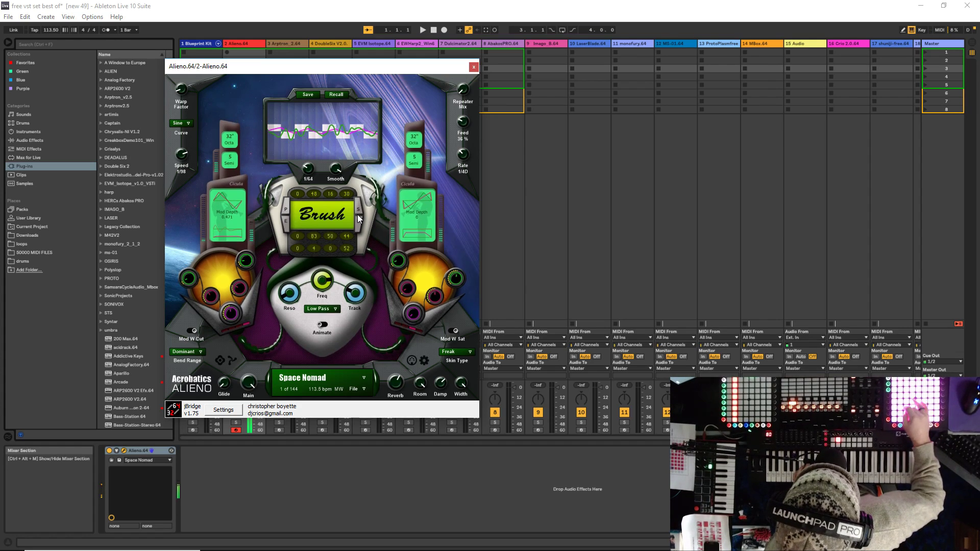
View Alieno's MIDI settings page and return to the main display
click(424, 360)
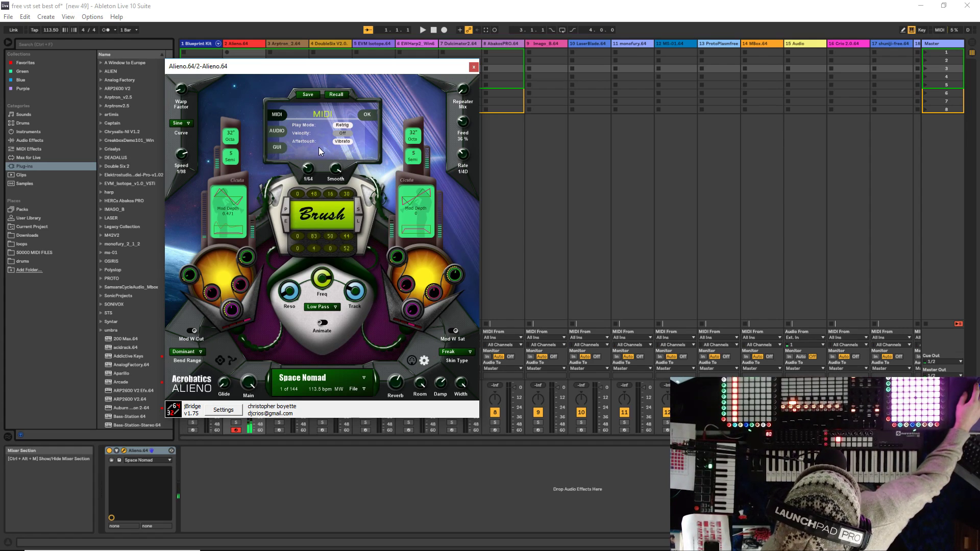
click(425, 361)
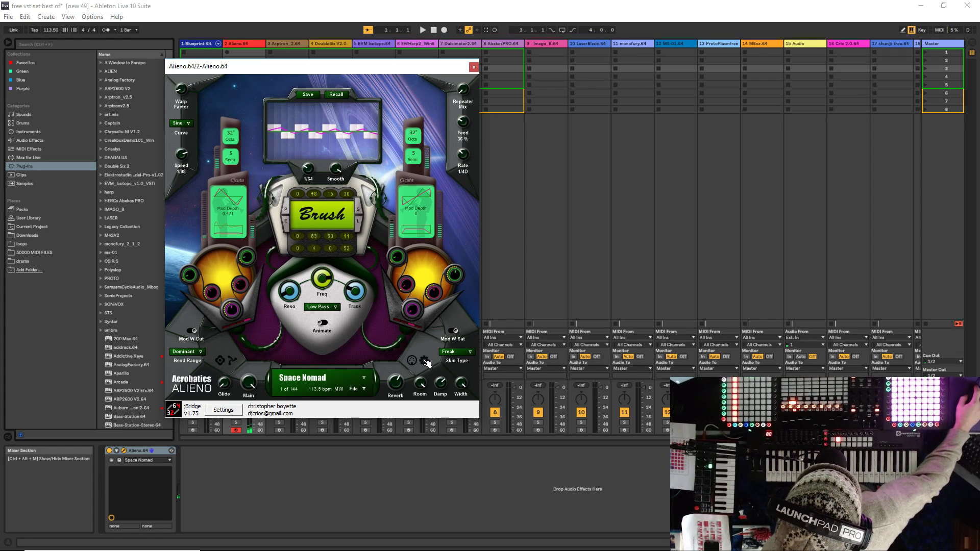
Audition Alieno's Hidden Reaction preset, load the Gently Painting preset in its place, and reposition the window
click(366, 380)
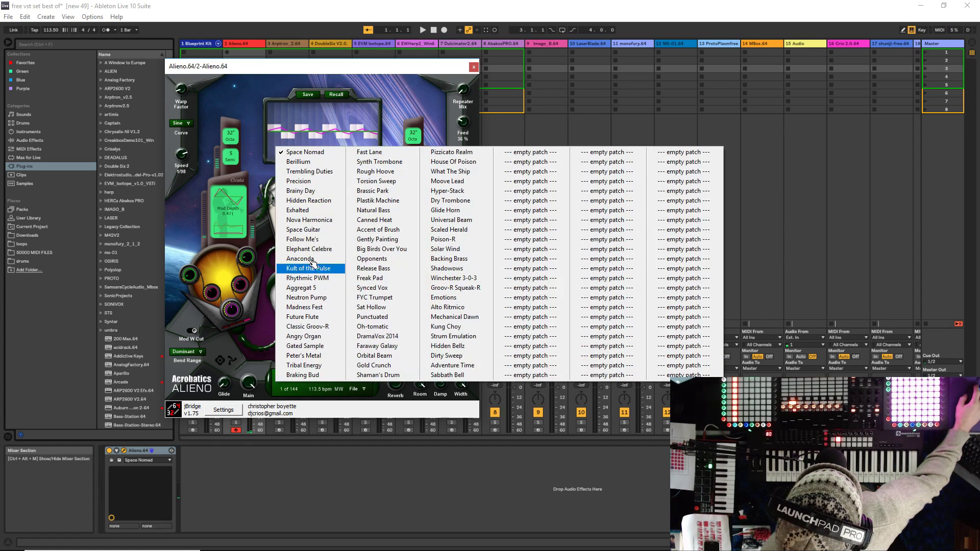
click(304, 201)
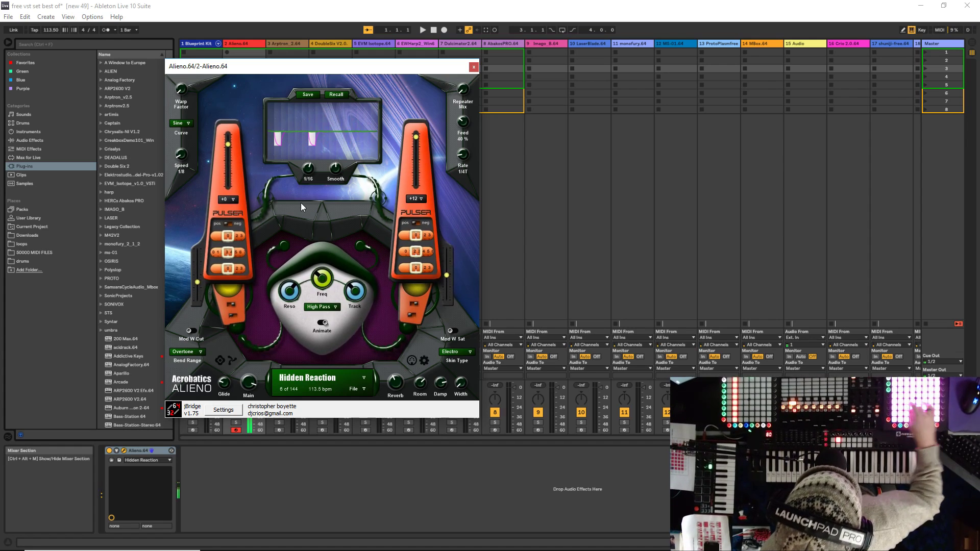
click(364, 379)
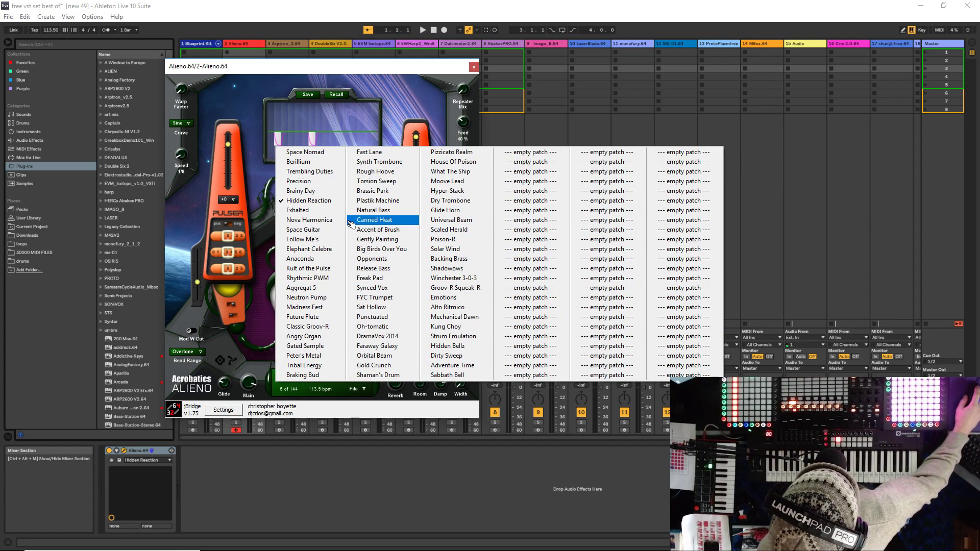
click(369, 242)
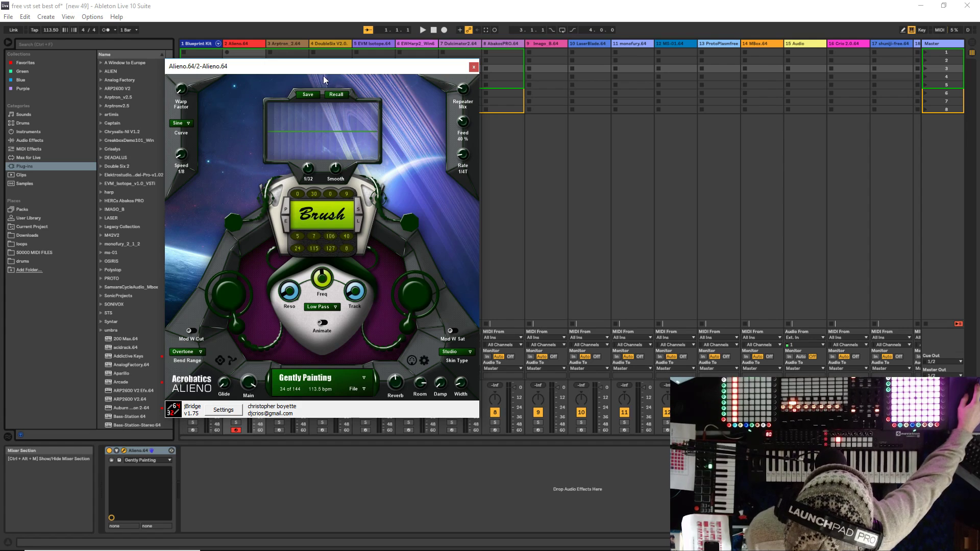
drag(319, 70, 339, 91)
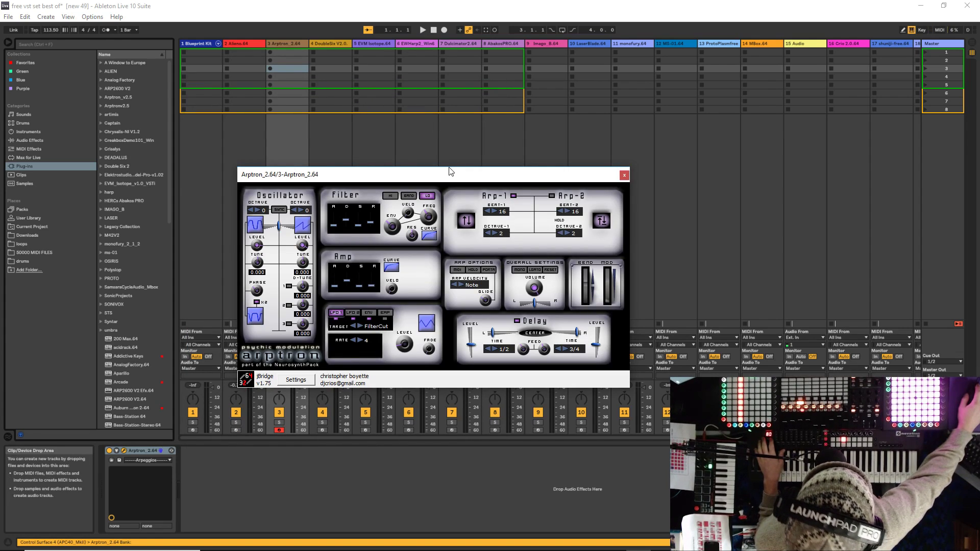
Adjust Arptron's arpeggiators, setting the Arp-1 beat to 8 and changing the Arp-2 direction and octave
drag(445, 173, 407, 148)
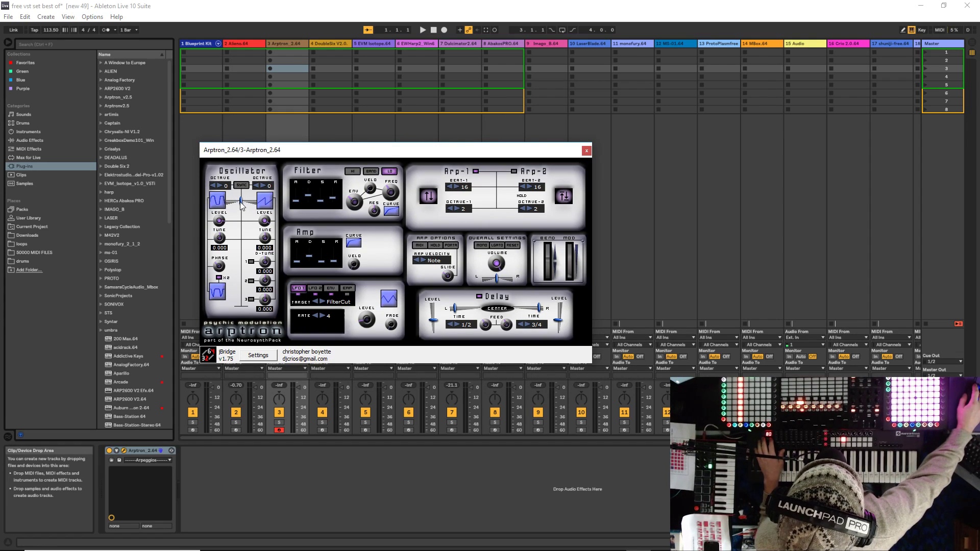
mouse_move(244, 201)
mouse_down()
mouse_move(257, 201)
mouse_move(240, 201)
mouse_up()
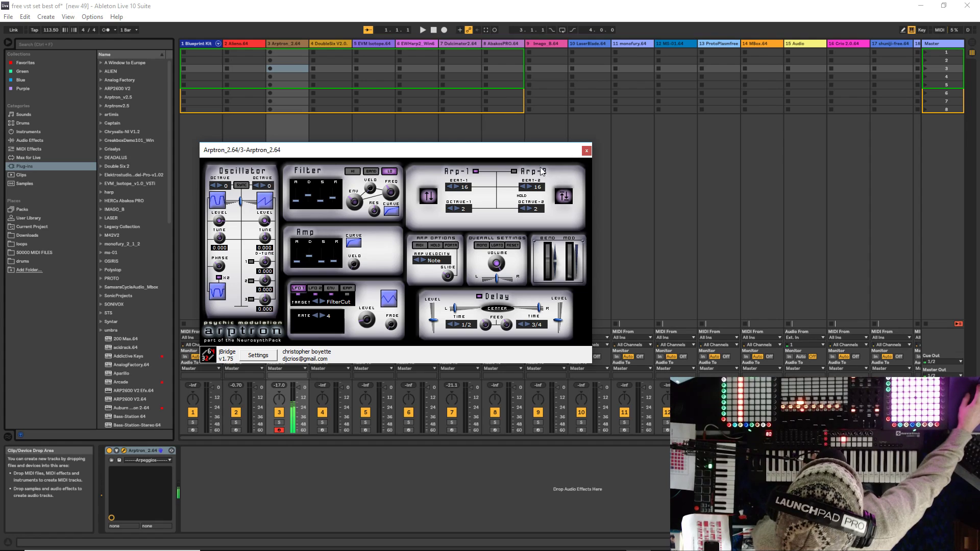
scroll(467, 189, down, 4)
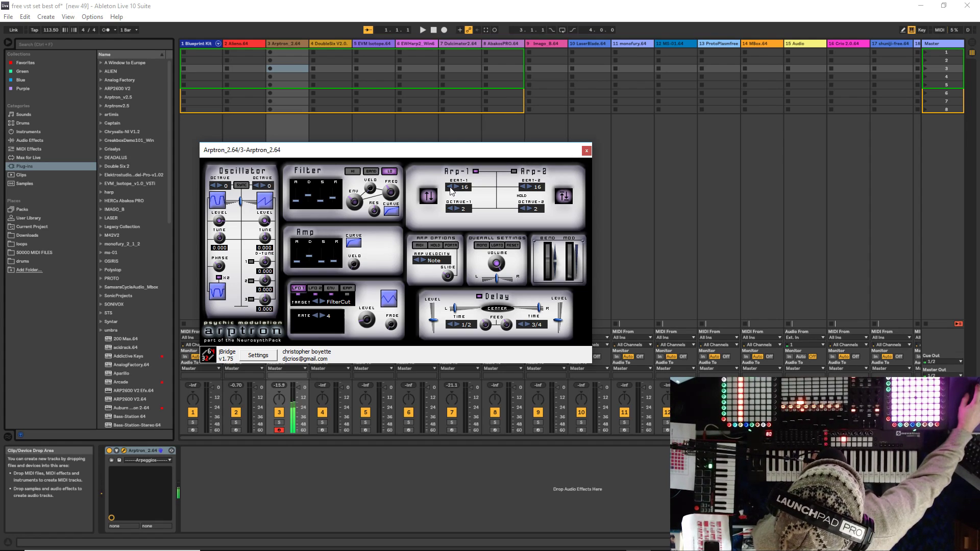
click(514, 172)
click(563, 196)
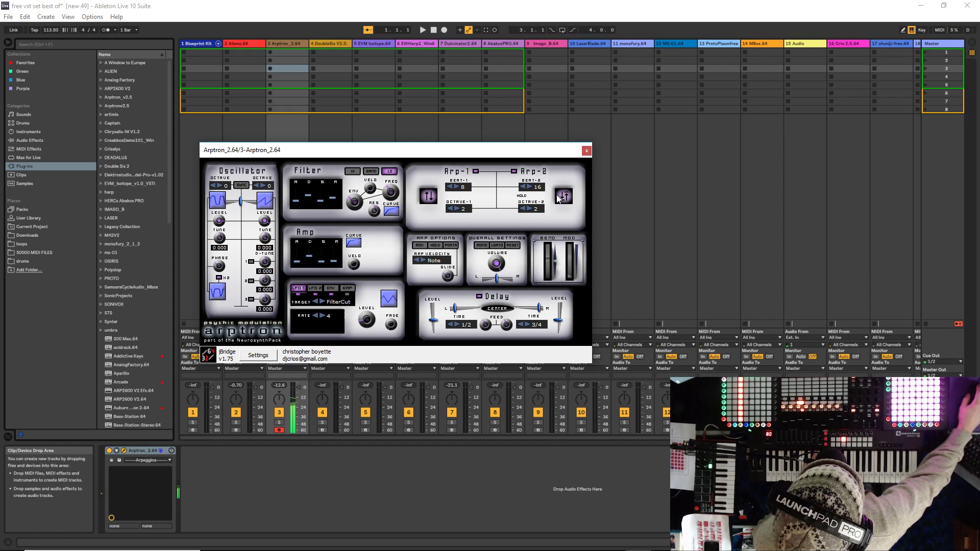
click(523, 210)
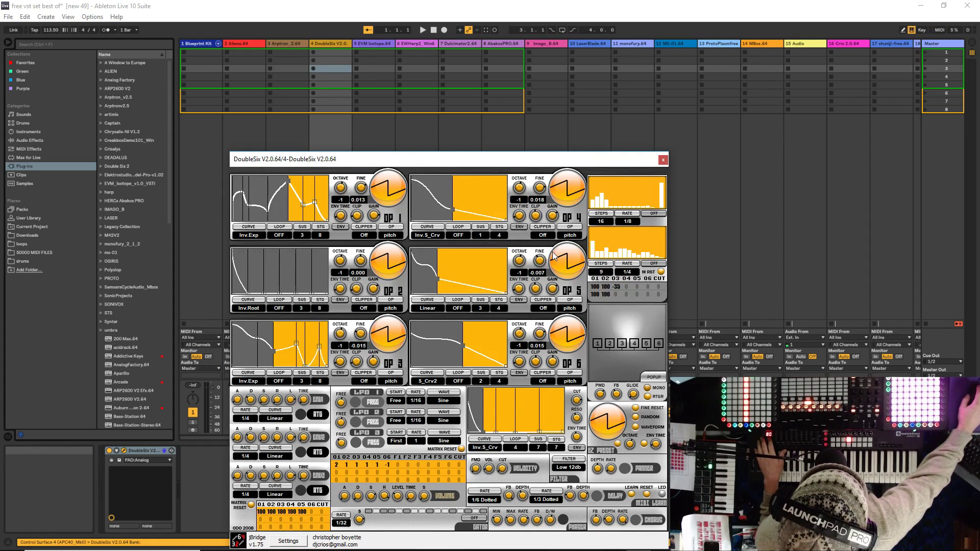
Move the DoubleSix plug-in window so its whole panel is in view
drag(473, 165, 426, 85)
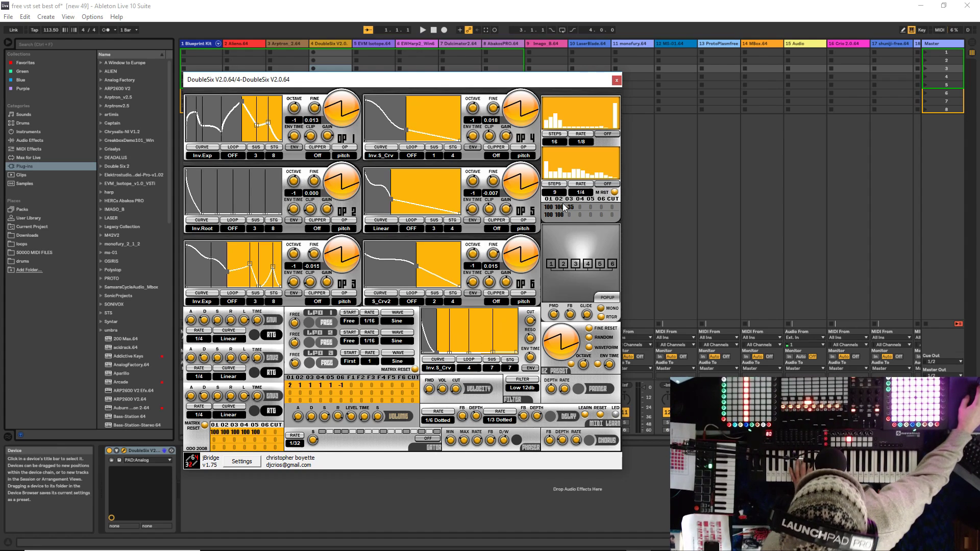
drag(353, 80, 285, 68)
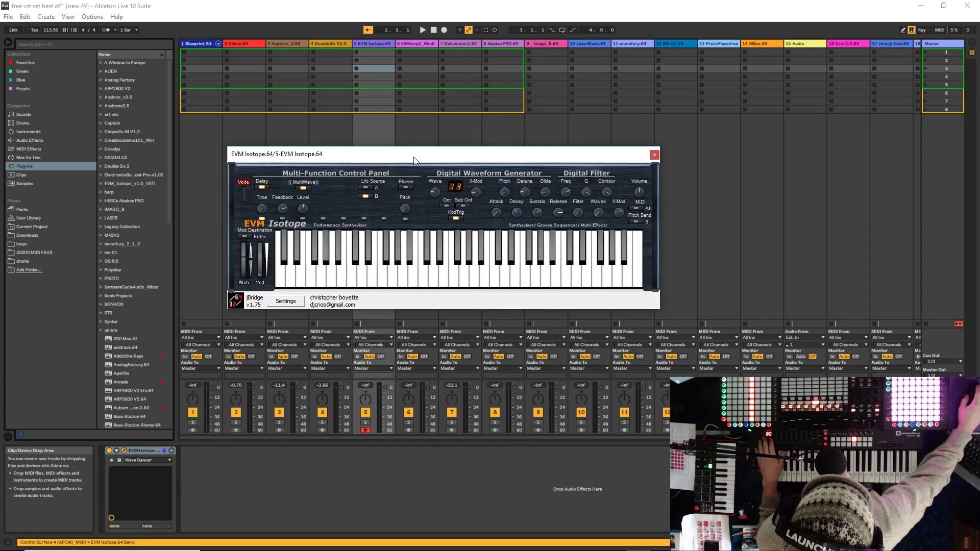
Step through EVM Isotope's digital waveforms and turn off its phaser, repositioning the plug-in window
drag(413, 158, 387, 145)
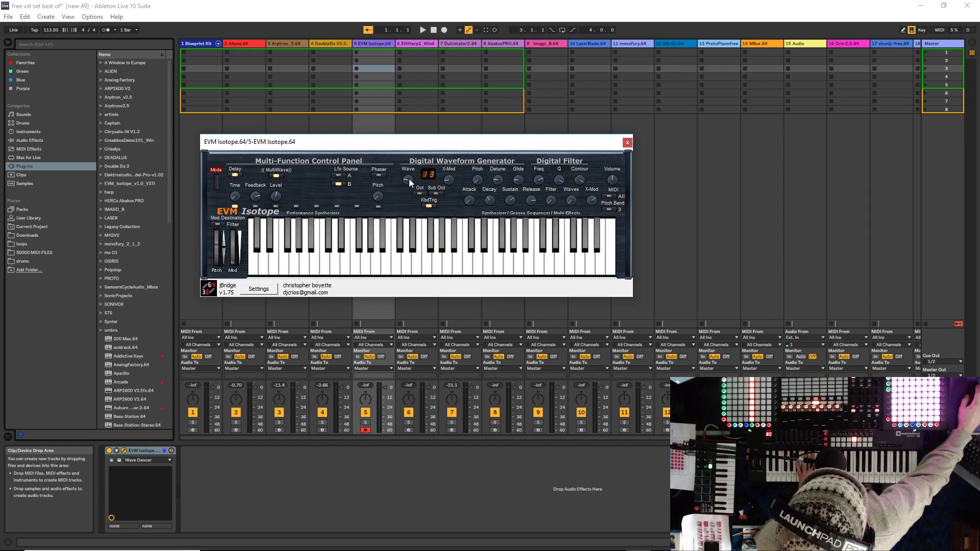
drag(401, 169, 411, 94)
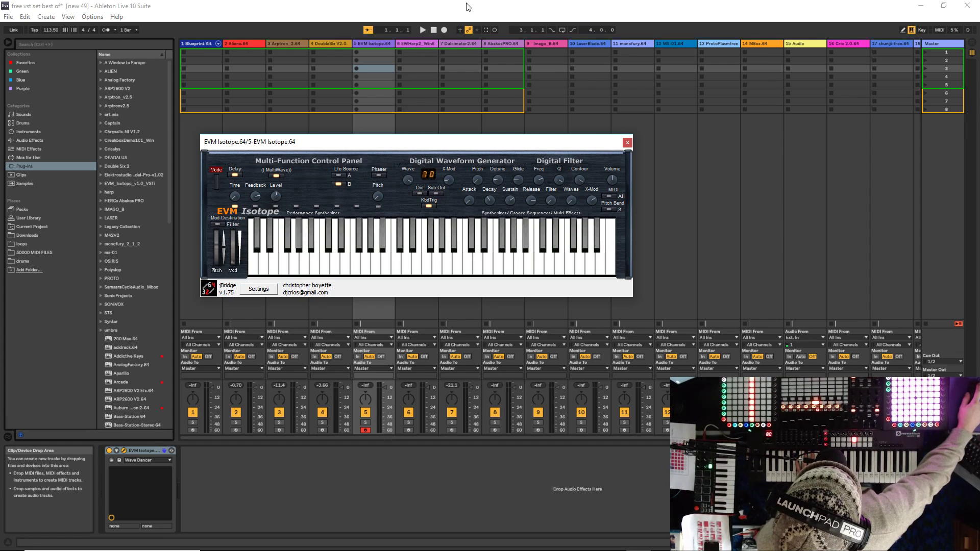
drag(405, 185, 408, 152)
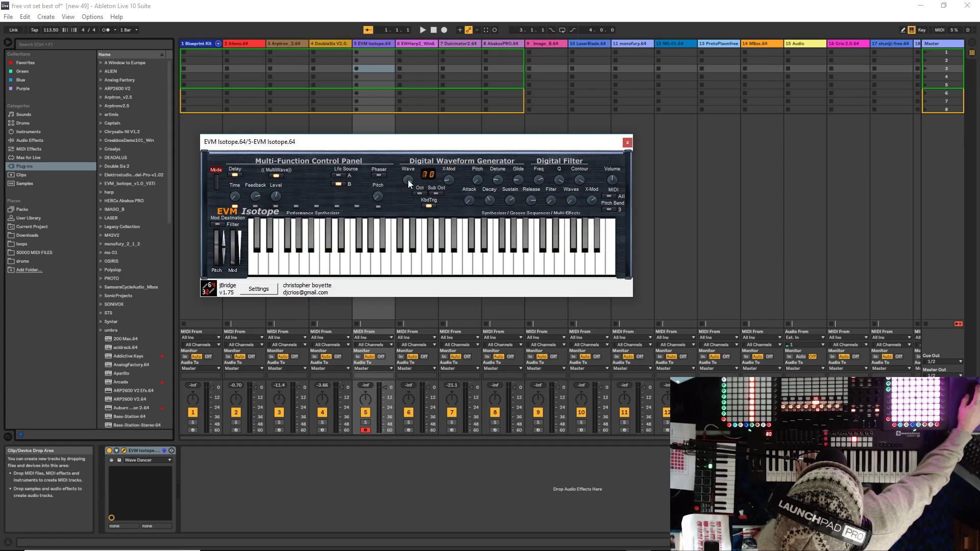
scroll(409, 189, down, 3)
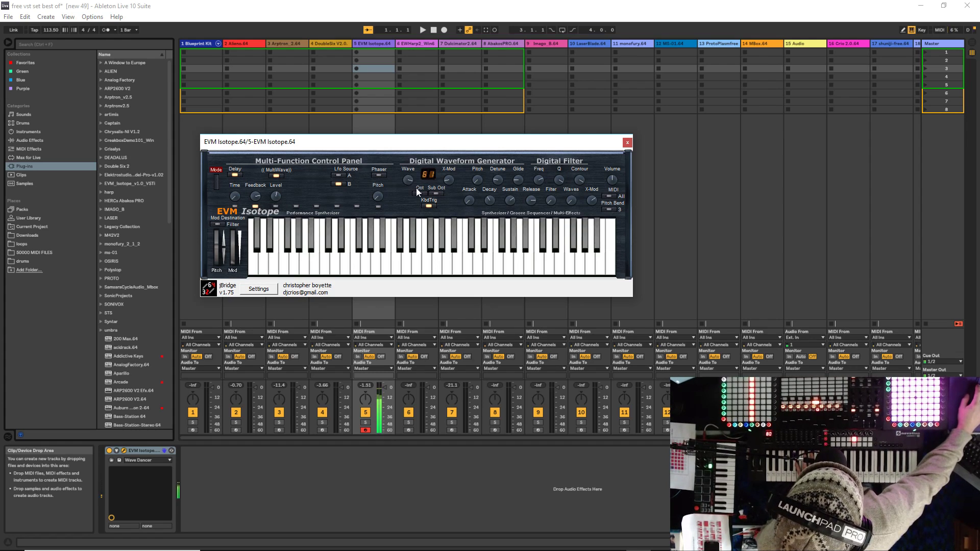
scroll(409, 185, down, 3)
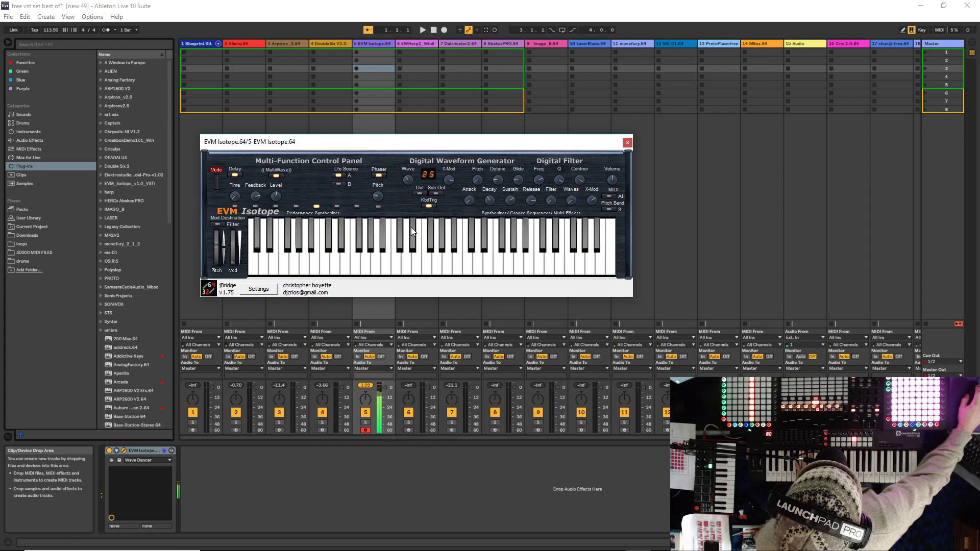
click(379, 175)
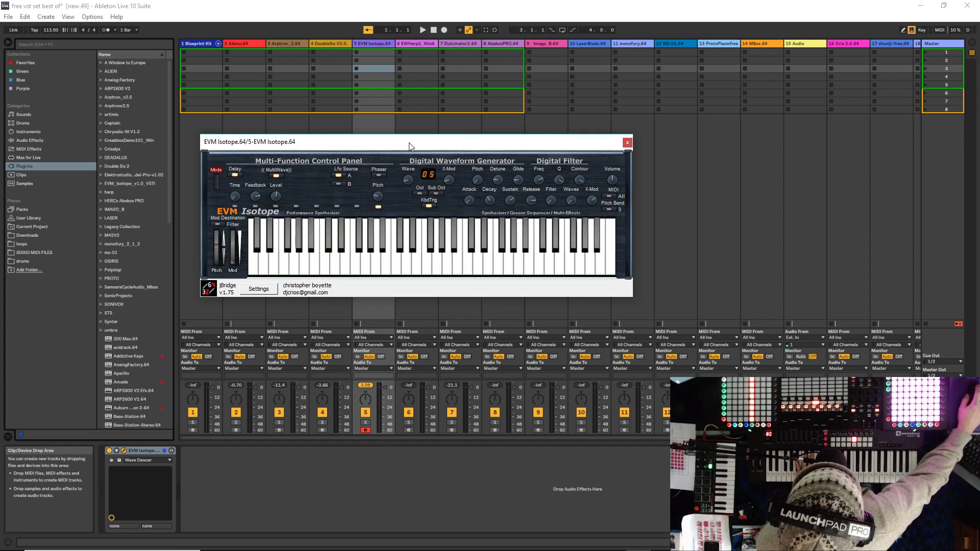
mouse_move(409, 146)
mouse_down()
mouse_move(381, 207)
mouse_move(409, 159)
mouse_up()
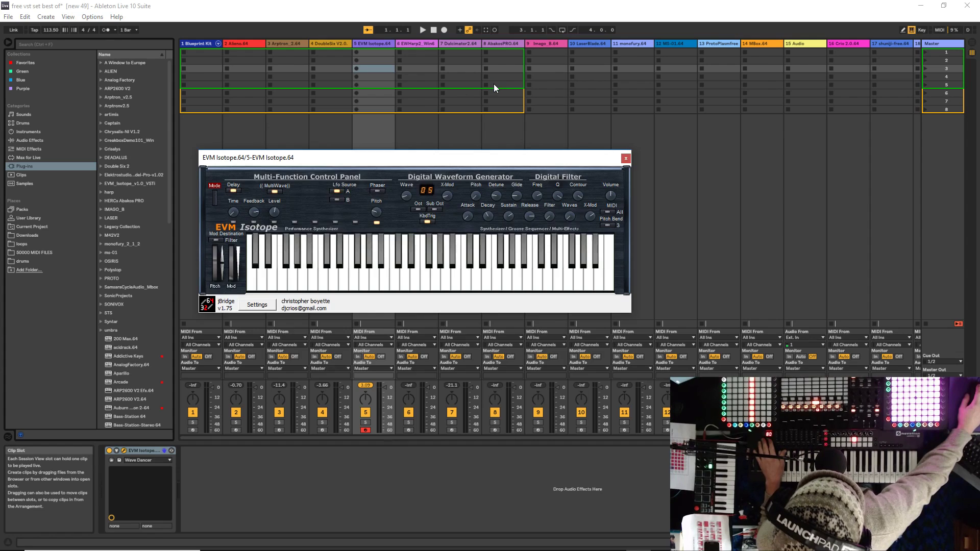
Switch to the EWHarp2 track and reposition the Etherealwinds Harp 2 window
key(Right)
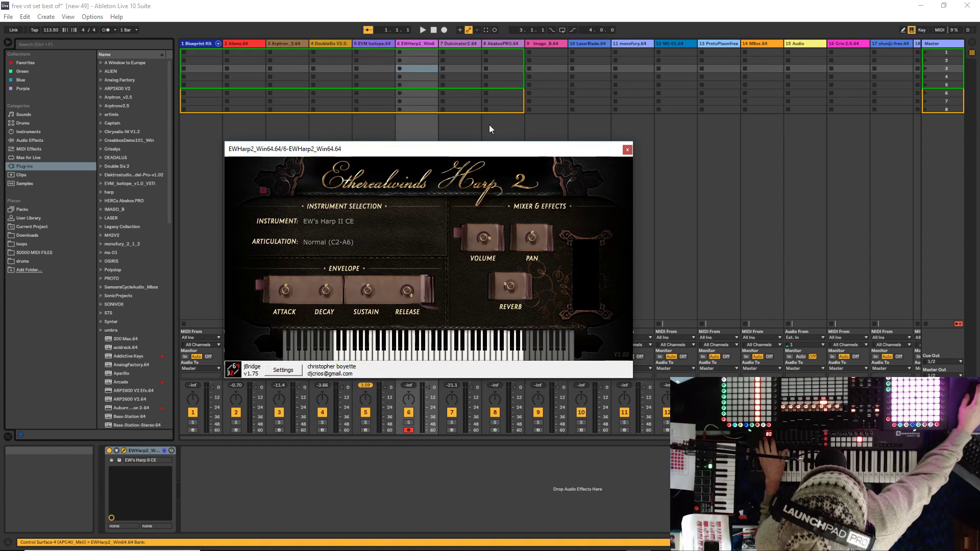
drag(459, 151, 417, 108)
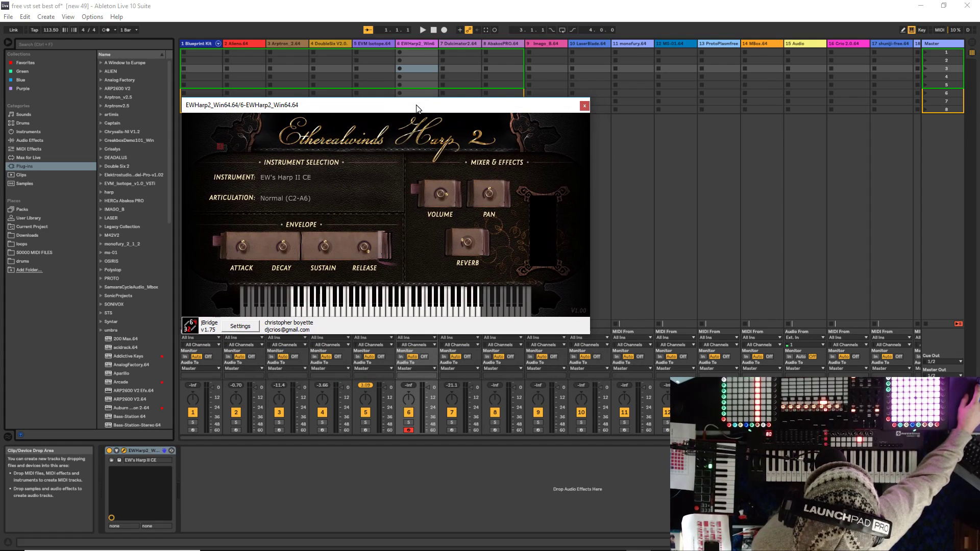
mouse_move(416, 109)
mouse_down()
mouse_move(437, 106)
mouse_move(416, 107)
mouse_up()
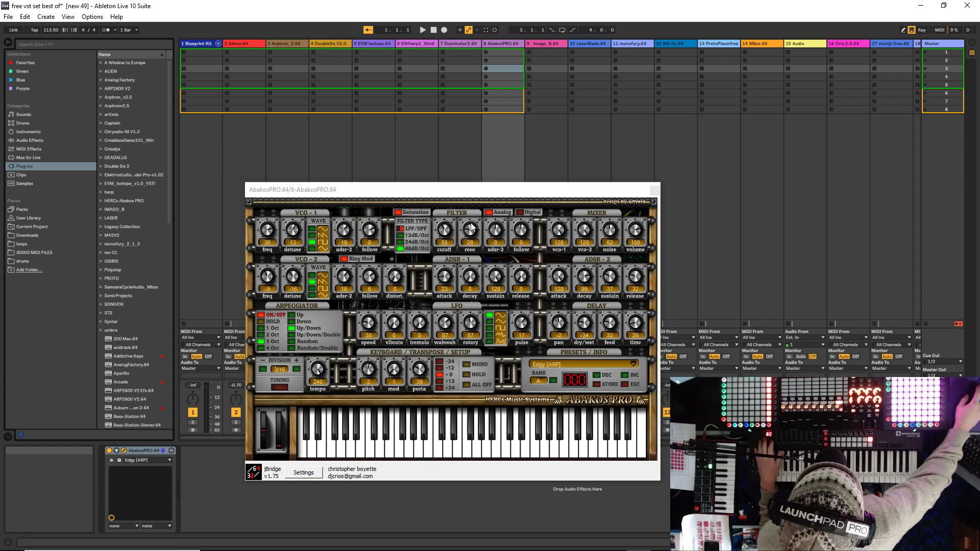
Reposition the AbakosPRO window, then load the Theban Chorus [FX] preset and lower its filter cutoff
click(443, 189)
drag(443, 190, 373, 115)
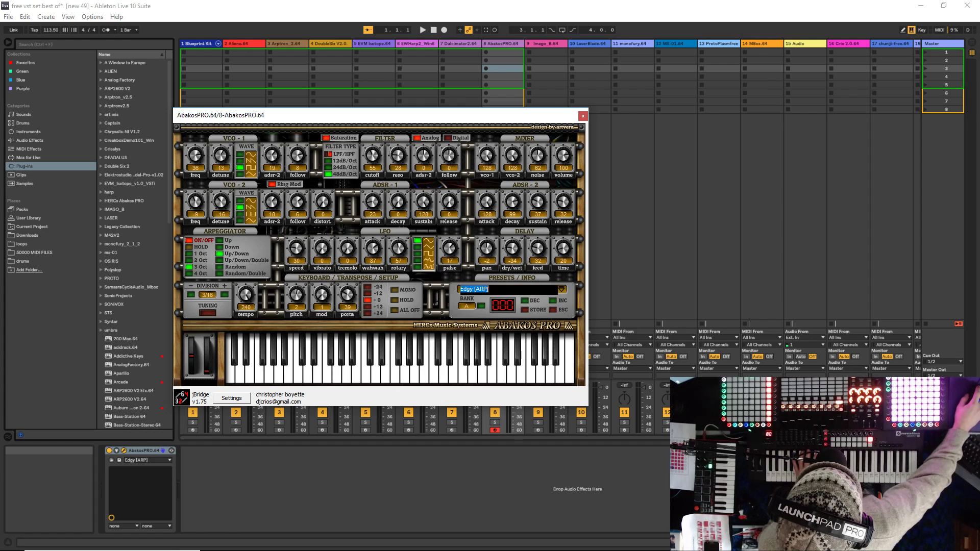
click(562, 290)
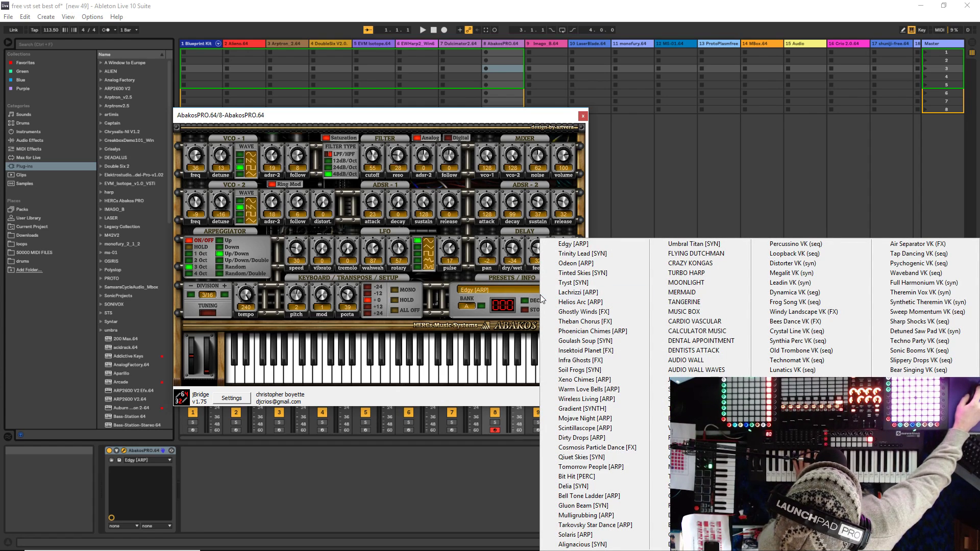
click(573, 321)
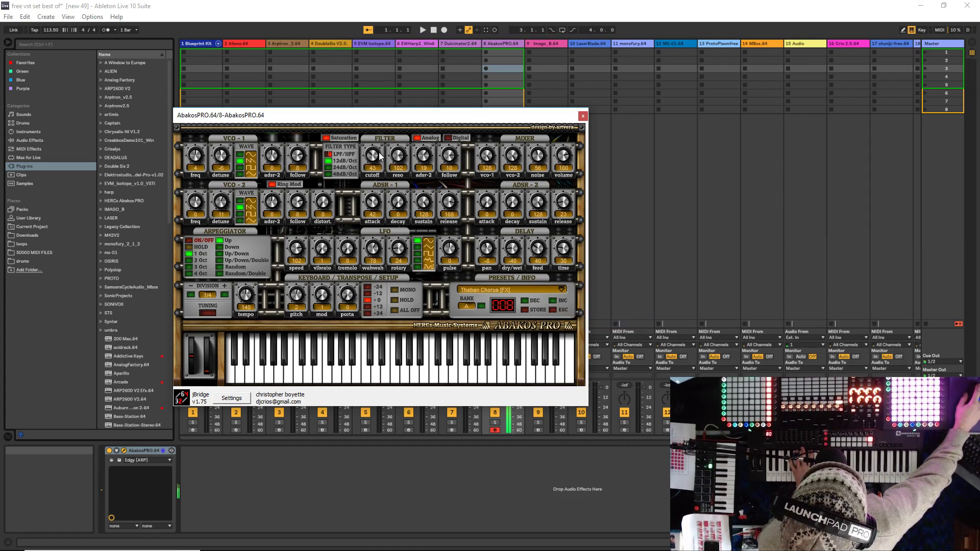
drag(375, 163, 382, 224)
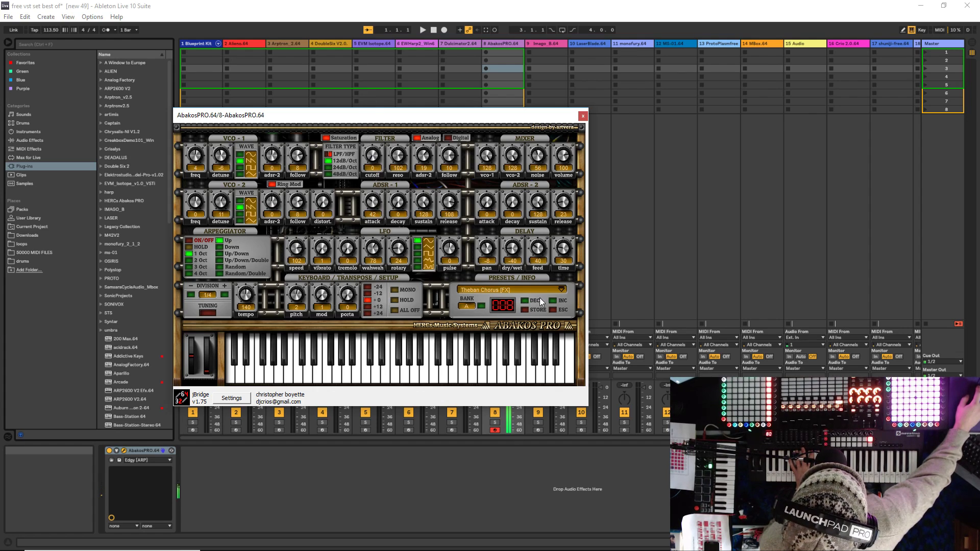
Audition AbakosPRO's Cosmosis Particle Dance [FX] preset and load Down Circuit VK (seq) in its place
click(561, 291)
click(601, 449)
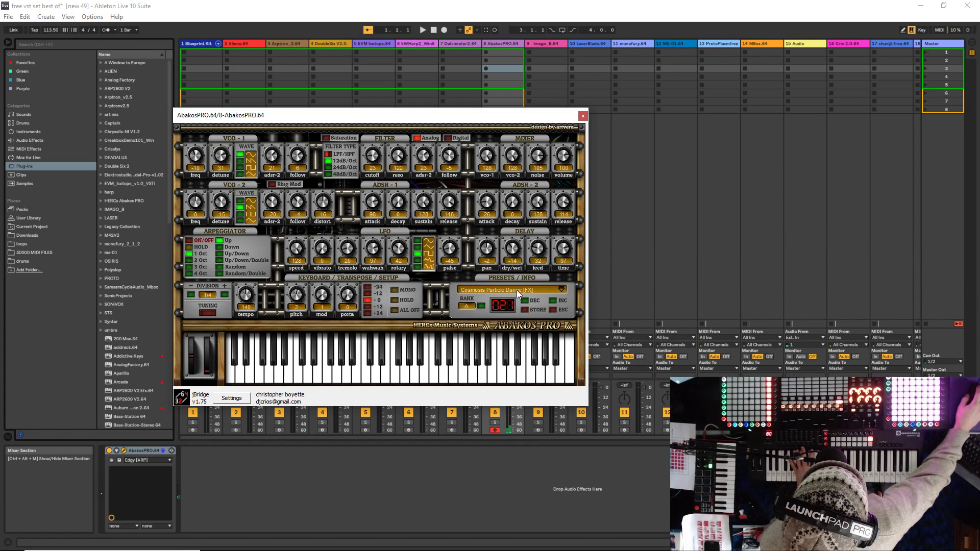
click(559, 291)
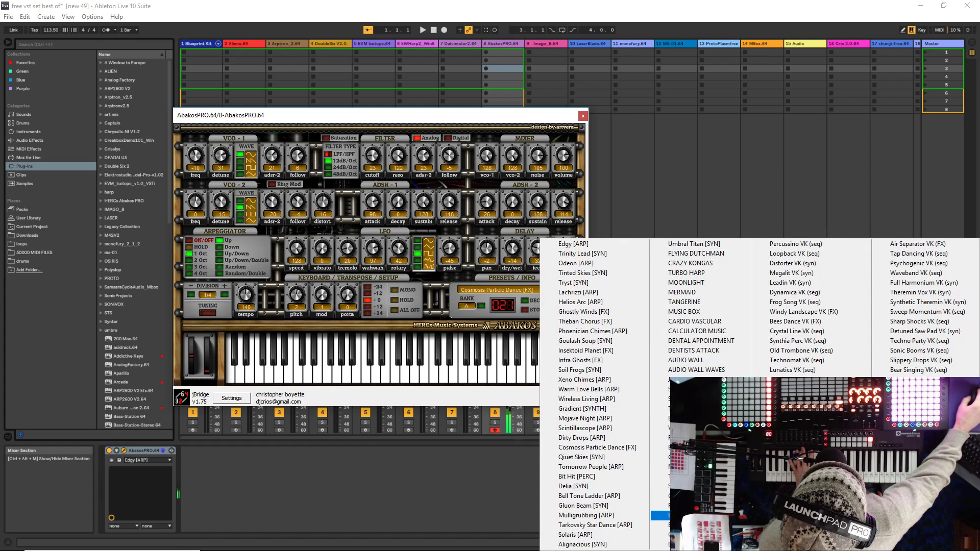
click(663, 516)
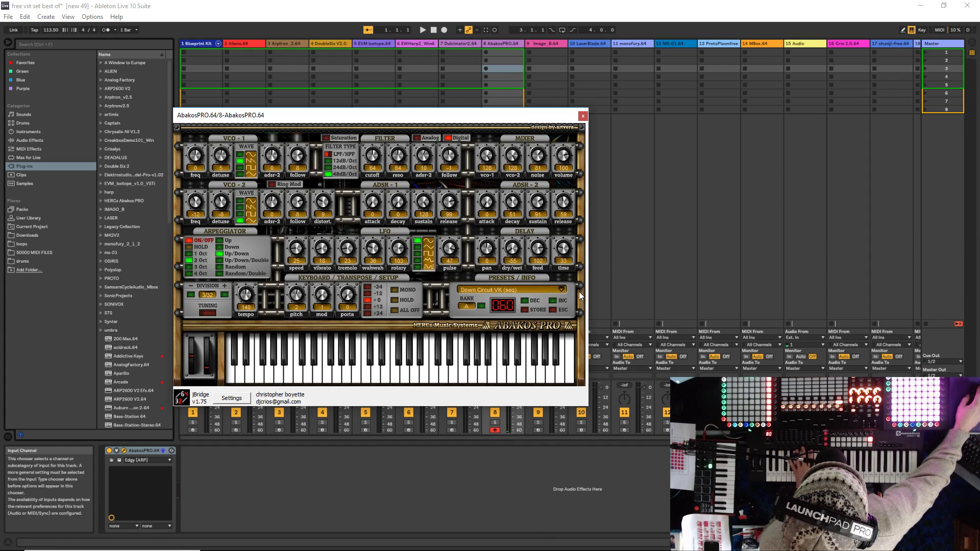
Lower AbakosPRO's filter cutoff to 31 on the Down Circuit VK (seq) preset and reposition its window
drag(397, 118, 375, 88)
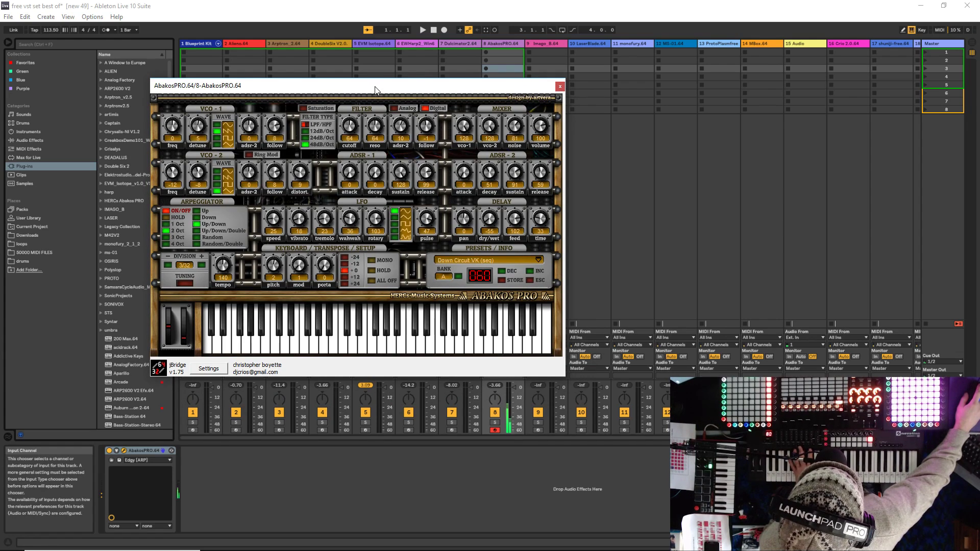
drag(359, 137, 344, 159)
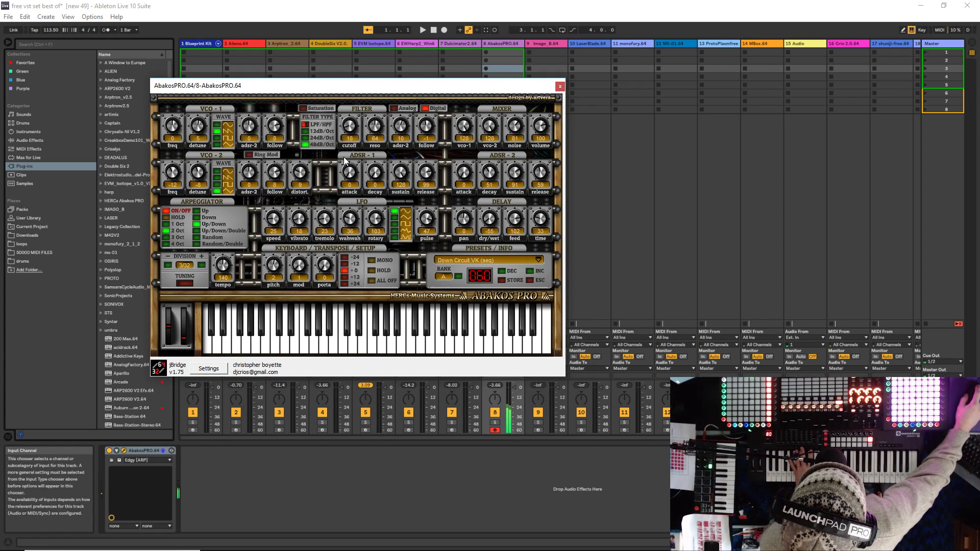
mouse_move(342, 141)
mouse_down()
mouse_move(342, 128)
mouse_move(344, 152)
mouse_up()
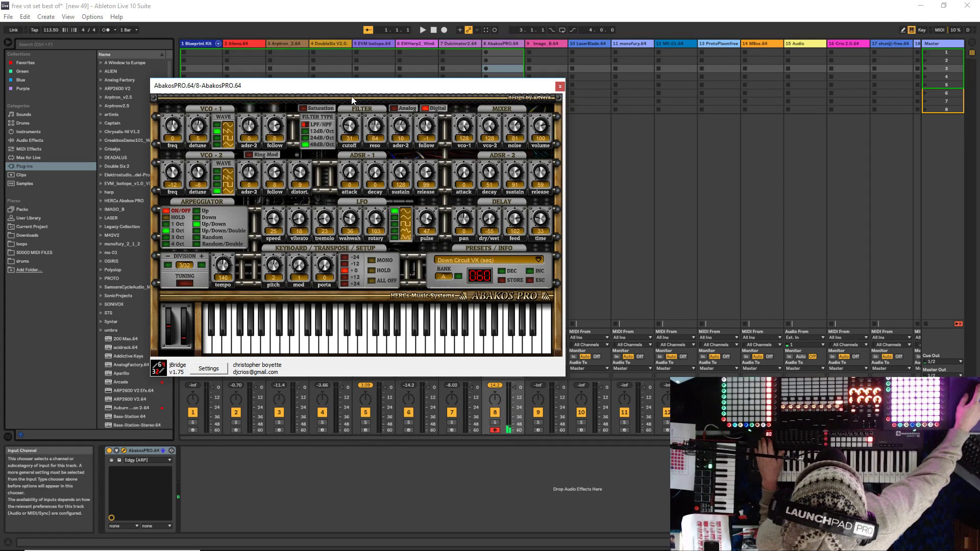
drag(380, 89, 332, 104)
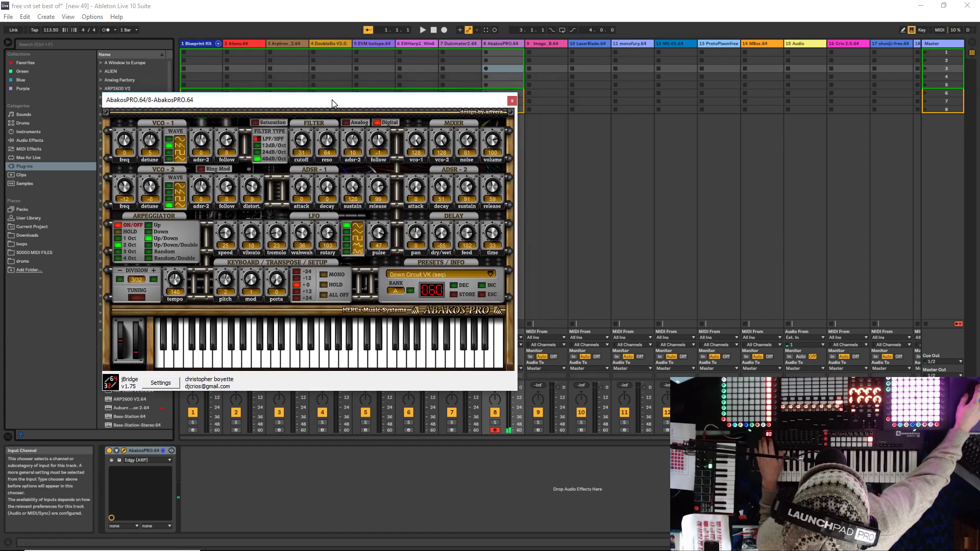
Switch to the Imago_B track and reposition the Imago window clear of its track's mixer strip
key(Right)
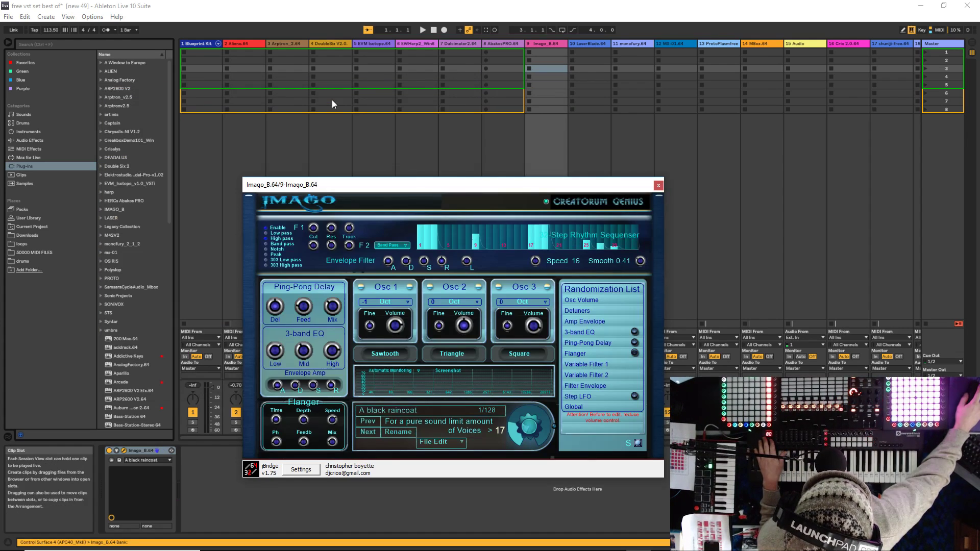
drag(400, 186, 349, 140)
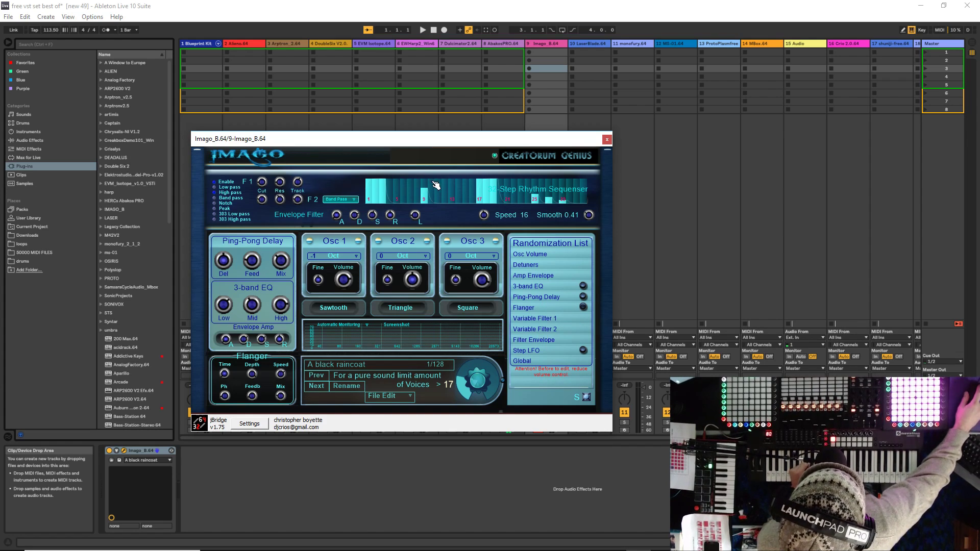
drag(403, 146, 269, 75)
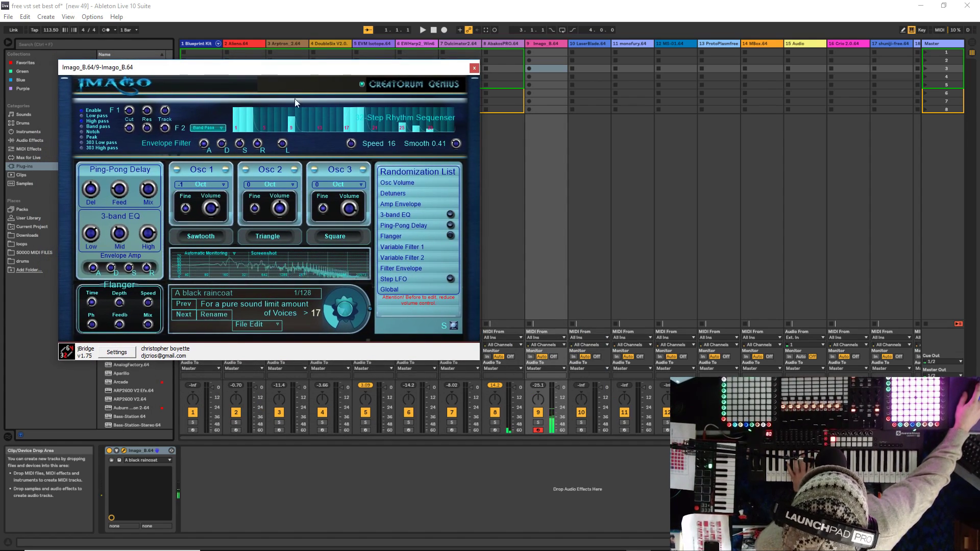
drag(515, 388, 515, 433)
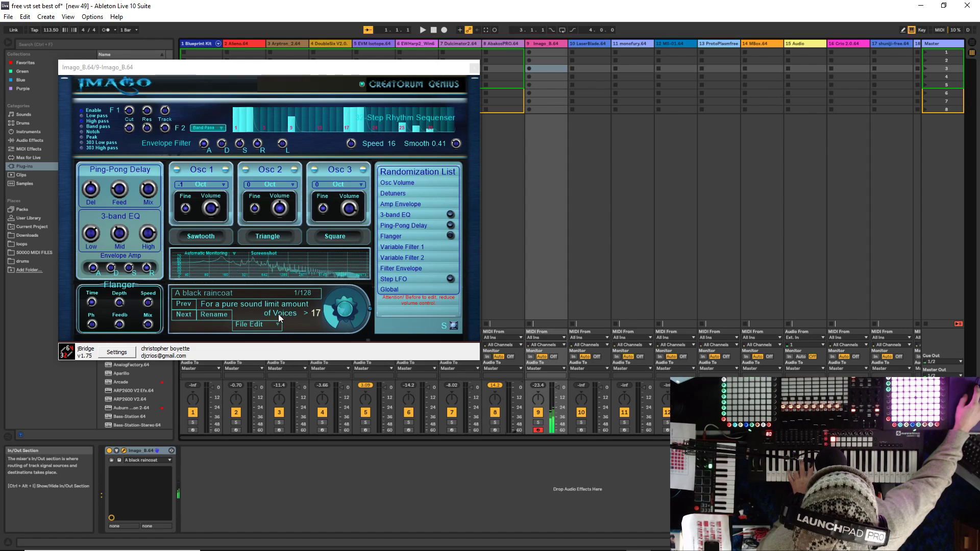
Step forward through Imago's presets from Aunt and Moneydelight to BASS Astrobrain and Face
click(185, 315)
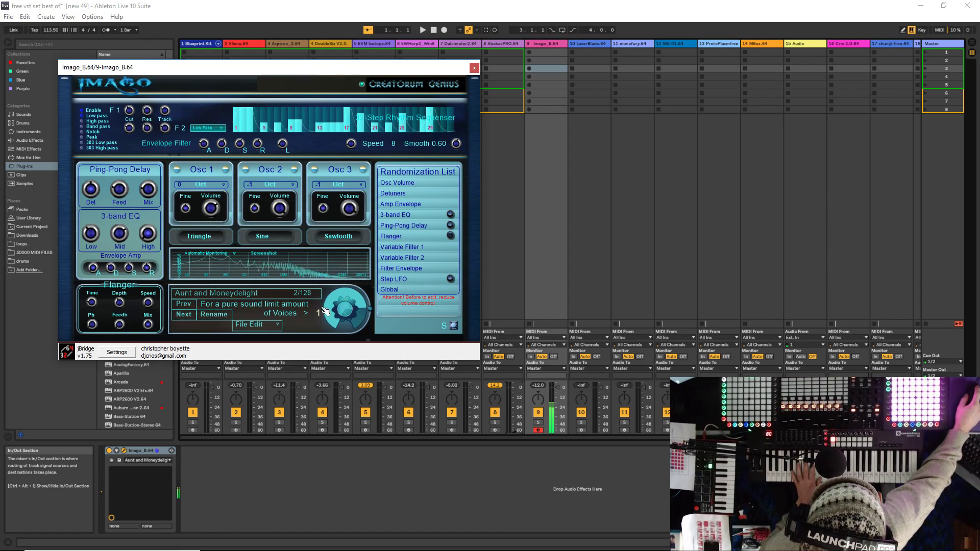
click(185, 315)
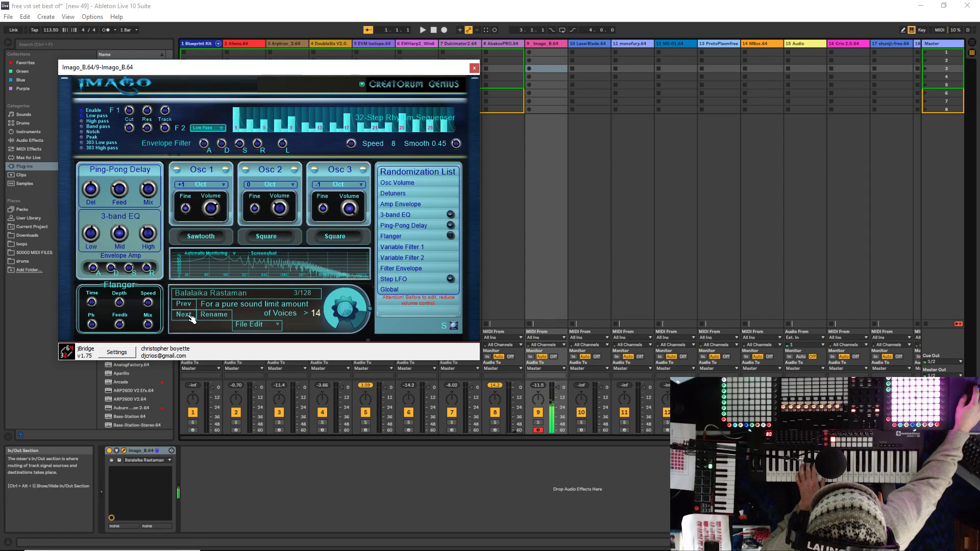
click(185, 315)
click(185, 315)
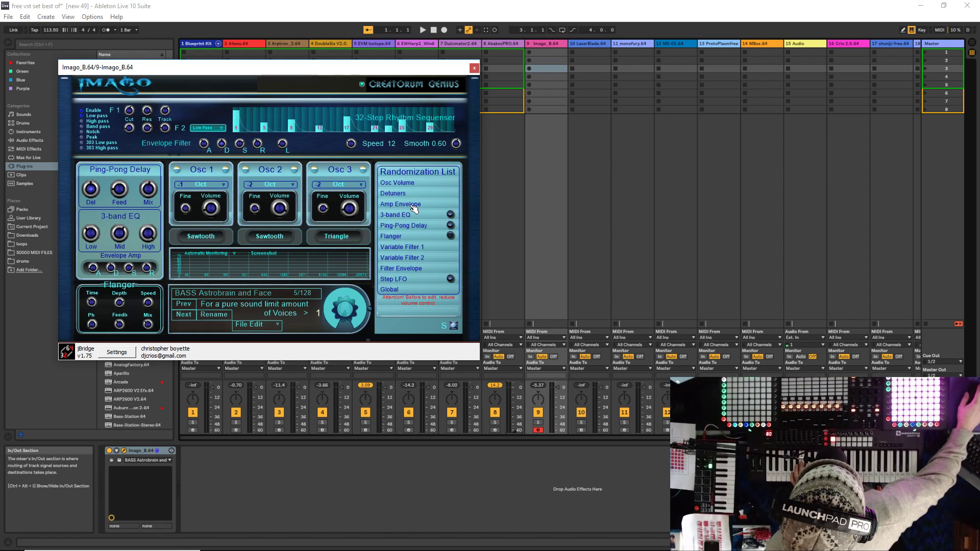
Reposition the Imago window and step on through the BASS presets to Disembowelled By A Band
drag(248, 73, 322, 101)
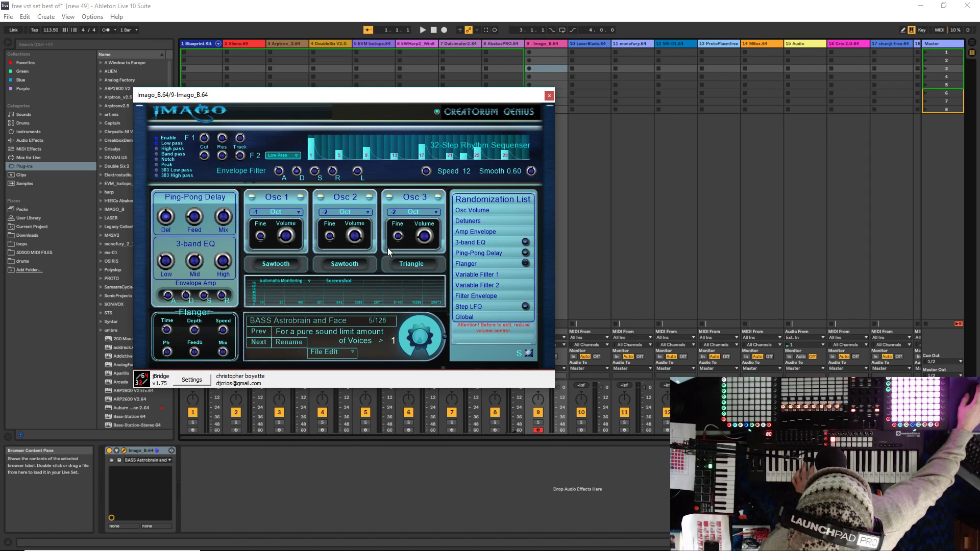
click(260, 344)
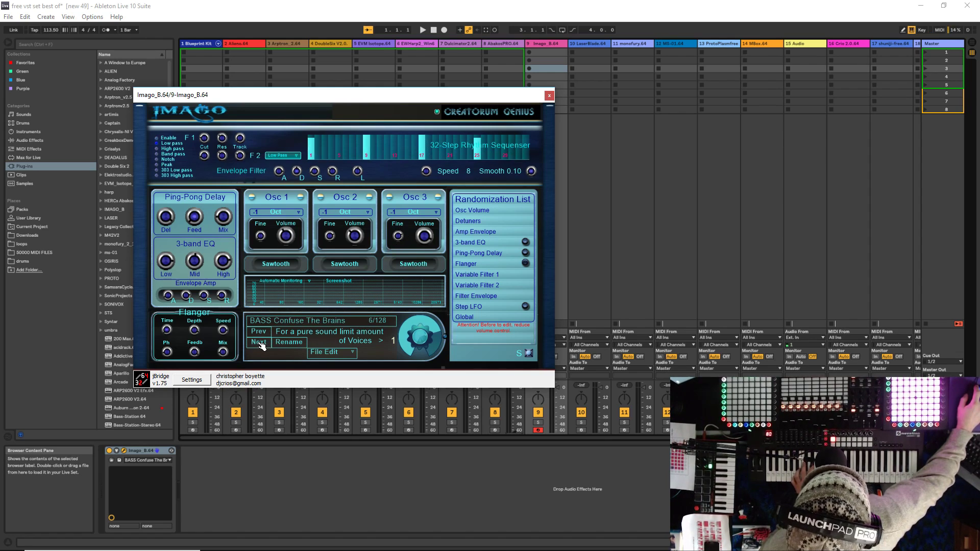
click(260, 344)
click(261, 344)
click(261, 346)
click(262, 345)
click(261, 346)
click(261, 345)
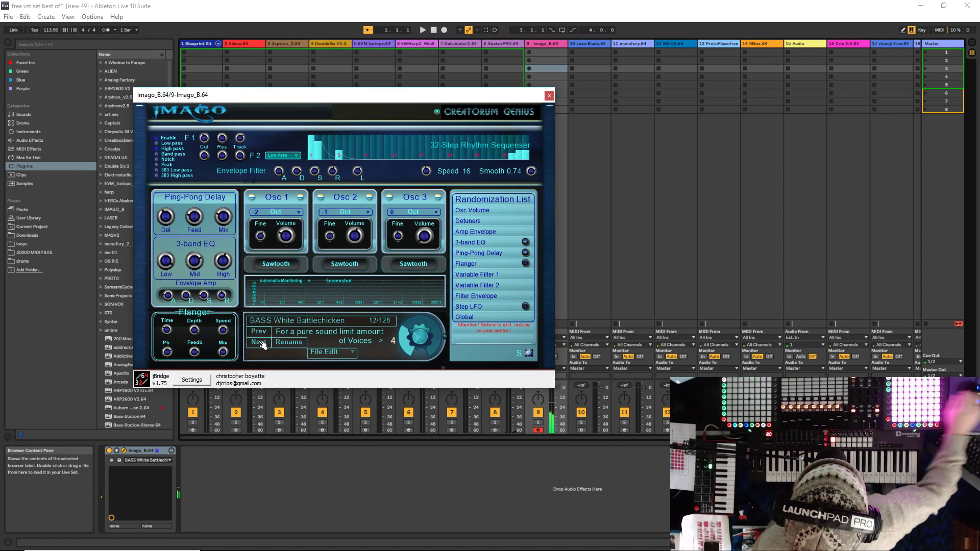
click(265, 346)
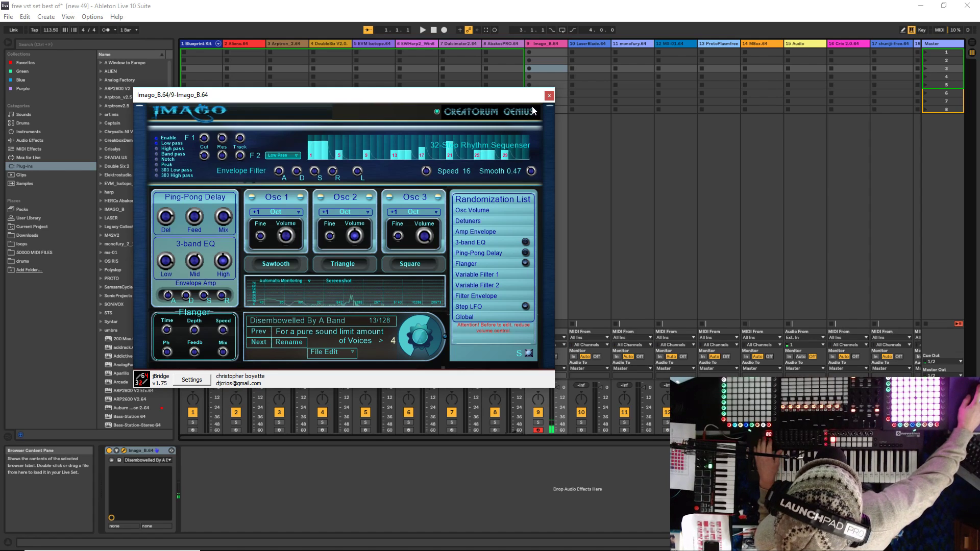
Leave Imago for the LaserBlade track and reposition the LaserBlade window
drag(502, 98, 471, 79)
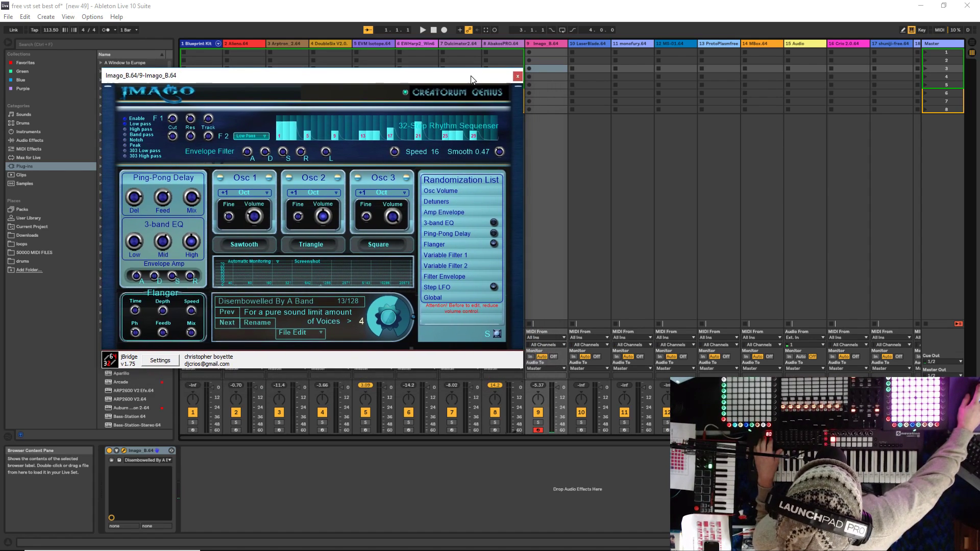
click(518, 77)
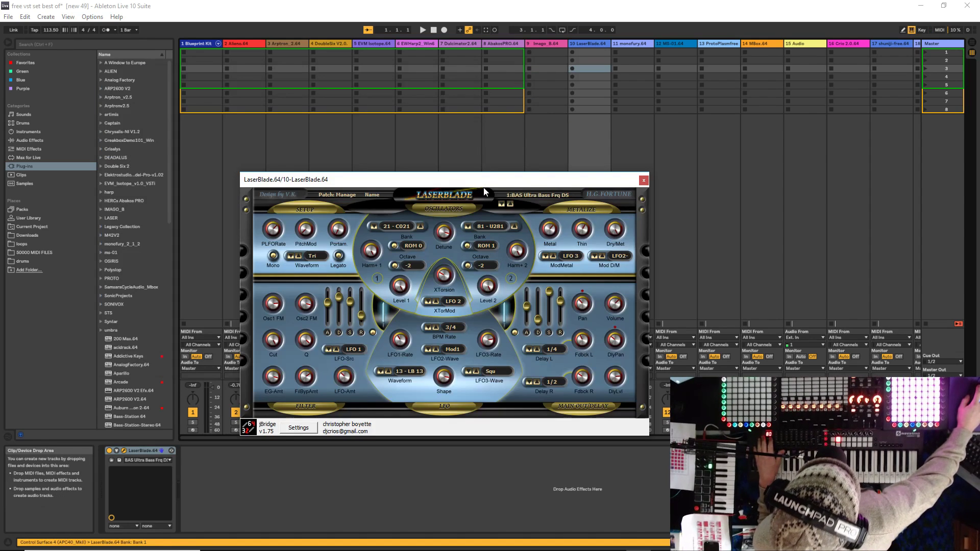
drag(485, 188, 417, 148)
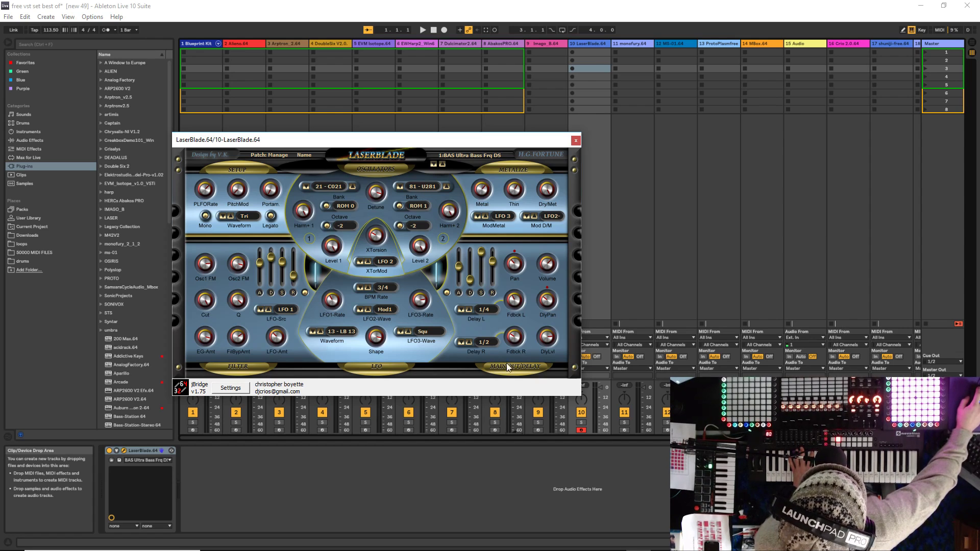
Step through LaserBlade's presets one at a time, from LED-Anakin's Sword VK to LED-SpaceHopping-elv
click(440, 164)
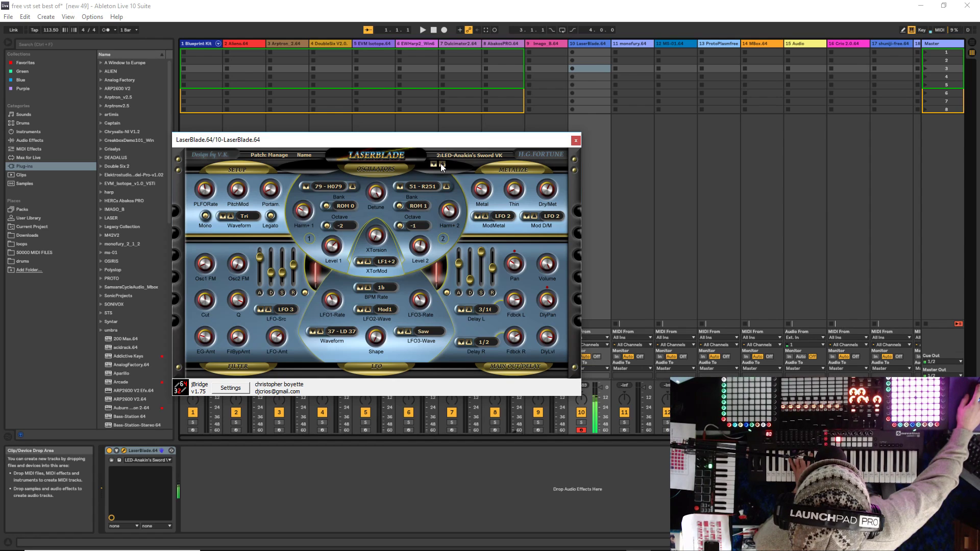
click(442, 164)
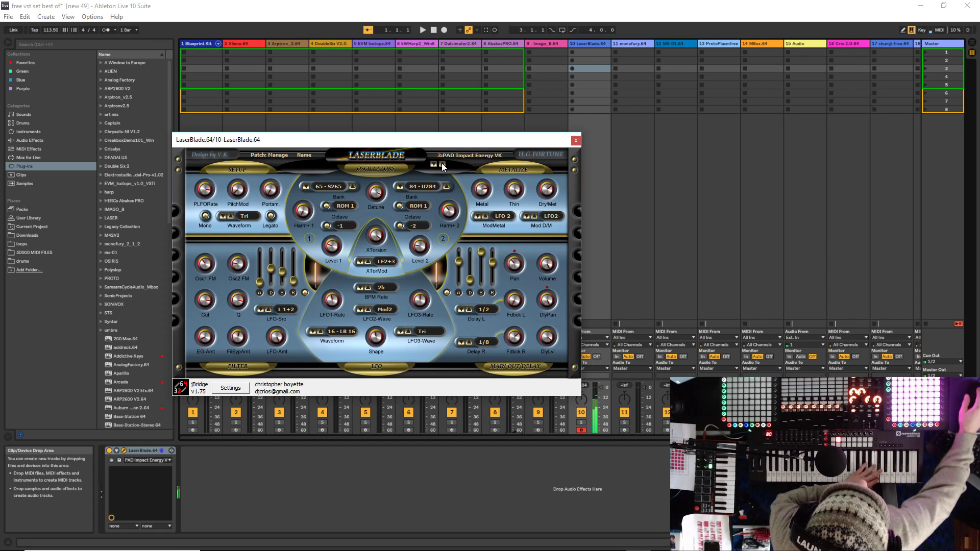
click(442, 164)
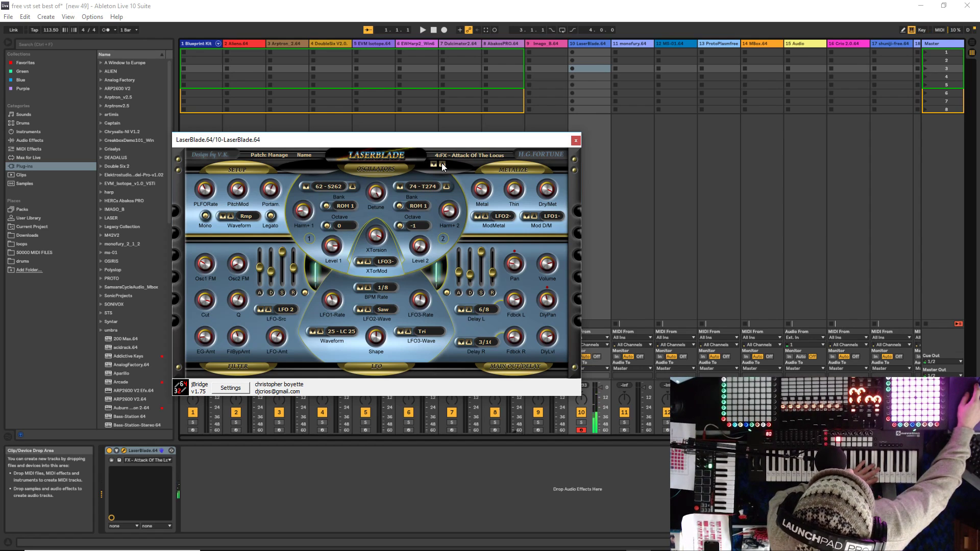
click(442, 165)
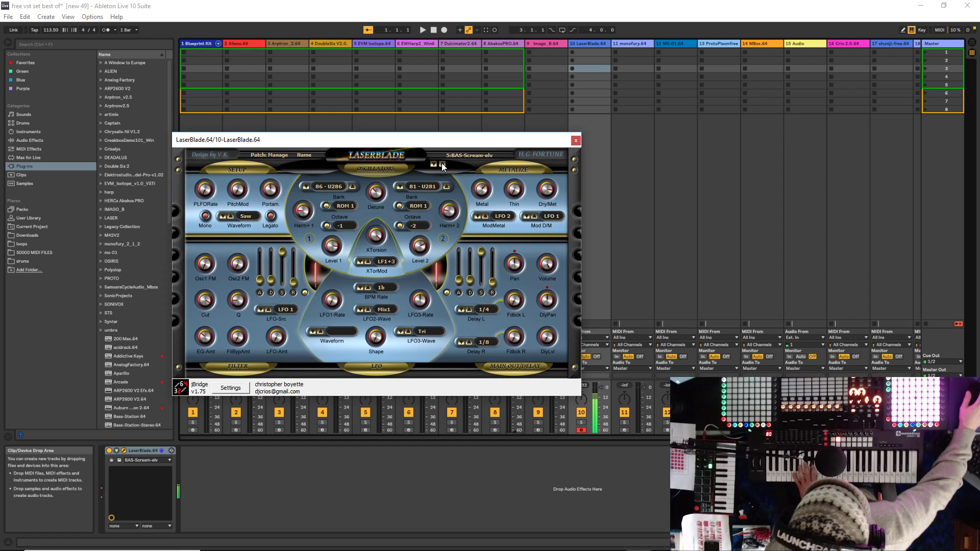
click(442, 164)
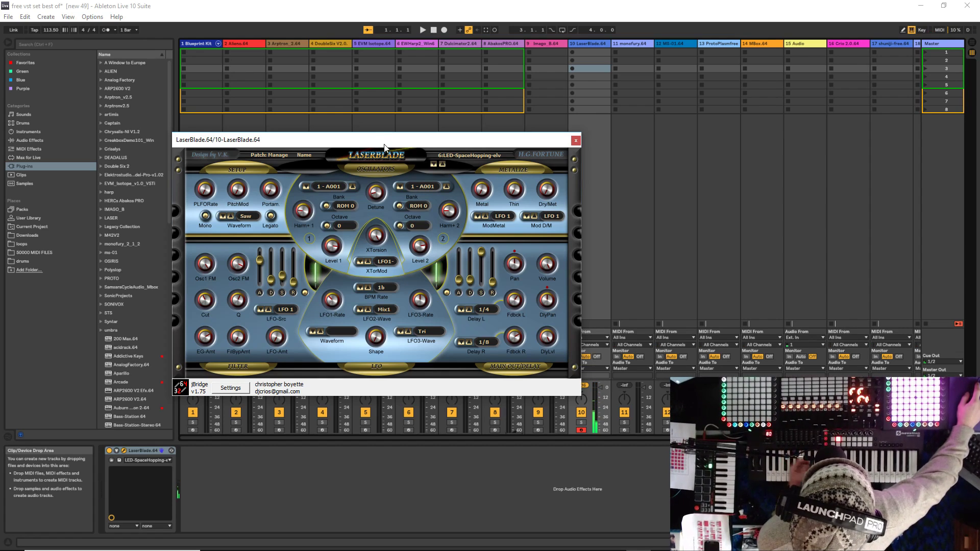
Look over LaserBlade's full preset list without choosing a preset, and switch to the monofury track
drag(385, 147, 312, 89)
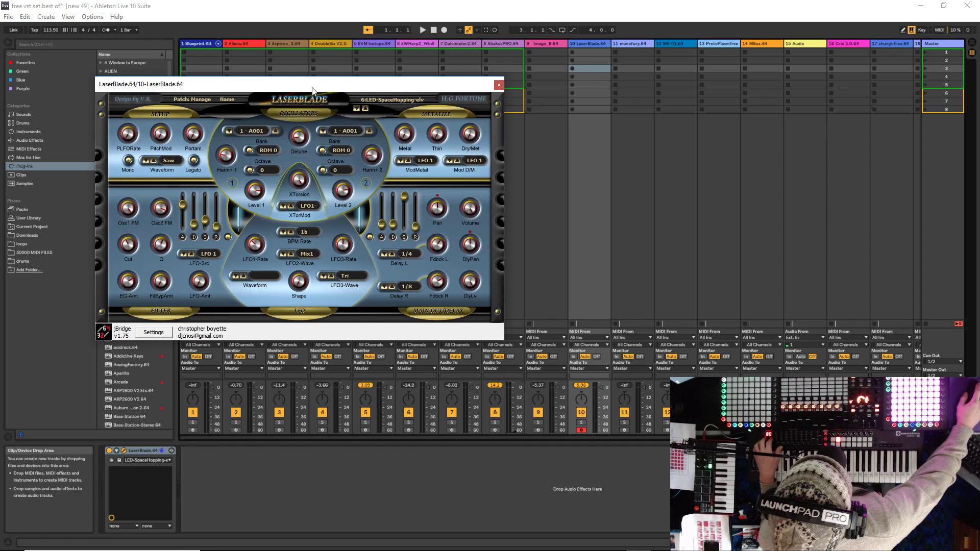
click(391, 99)
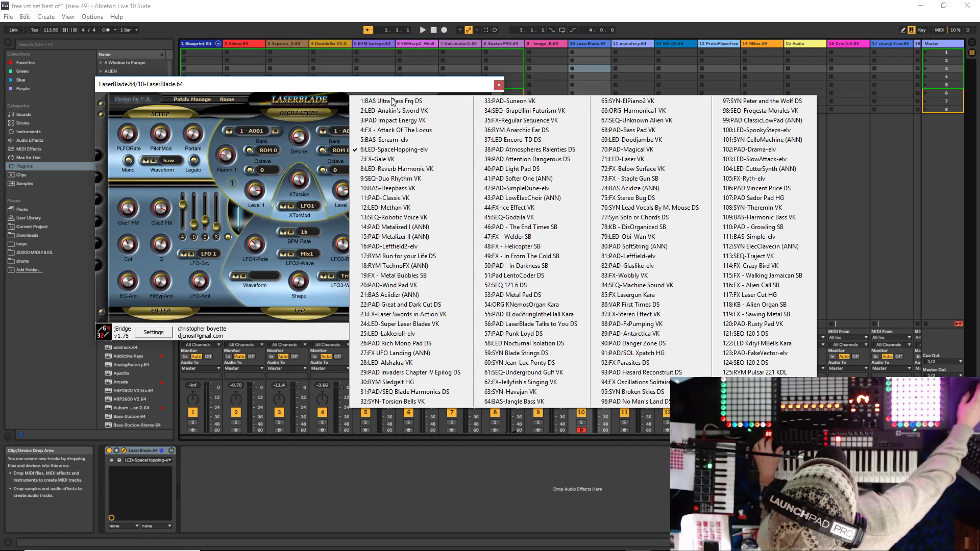
click(341, 100)
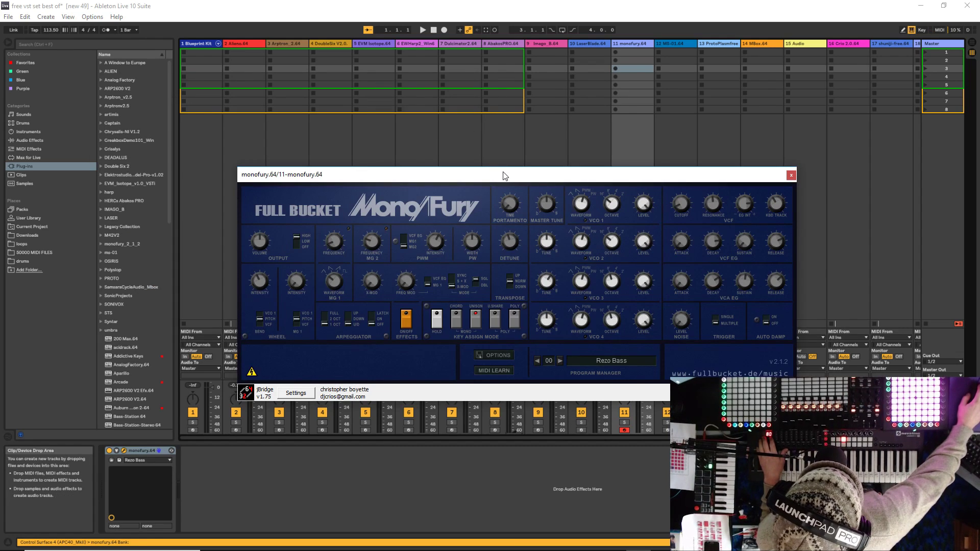
Reposition the Mono/Fury window and audition the Horn of Sync, Mellow Quints and Square Bells programs
drag(507, 182, 419, 143)
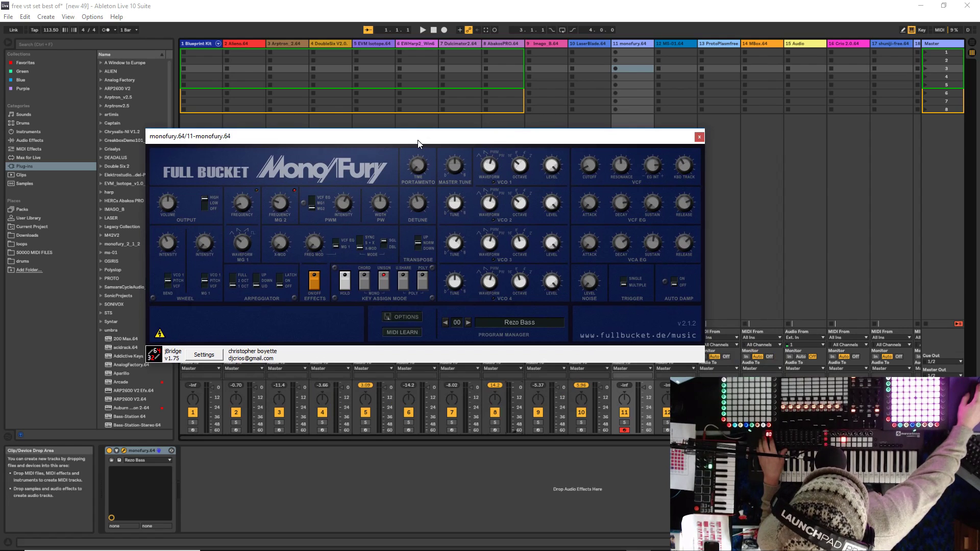
drag(418, 143, 437, 136)
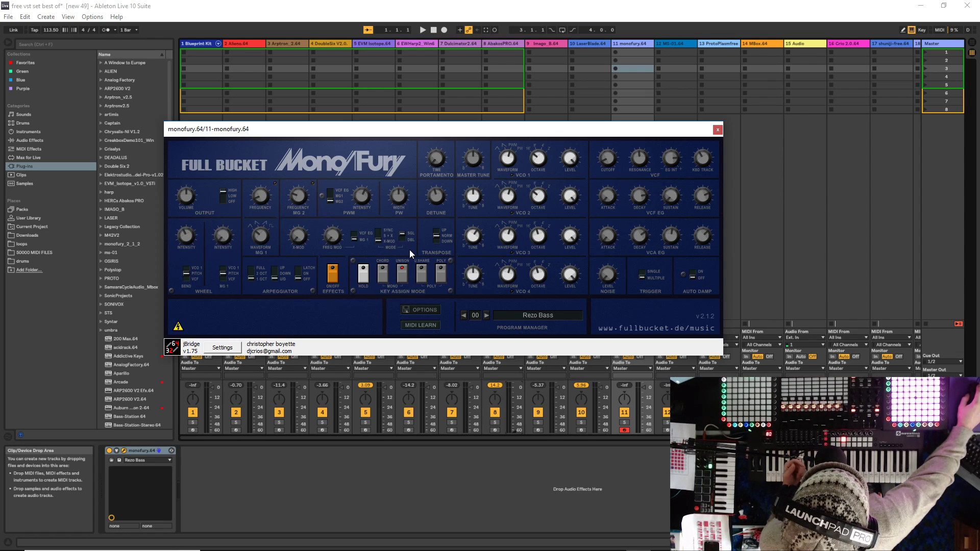
click(486, 314)
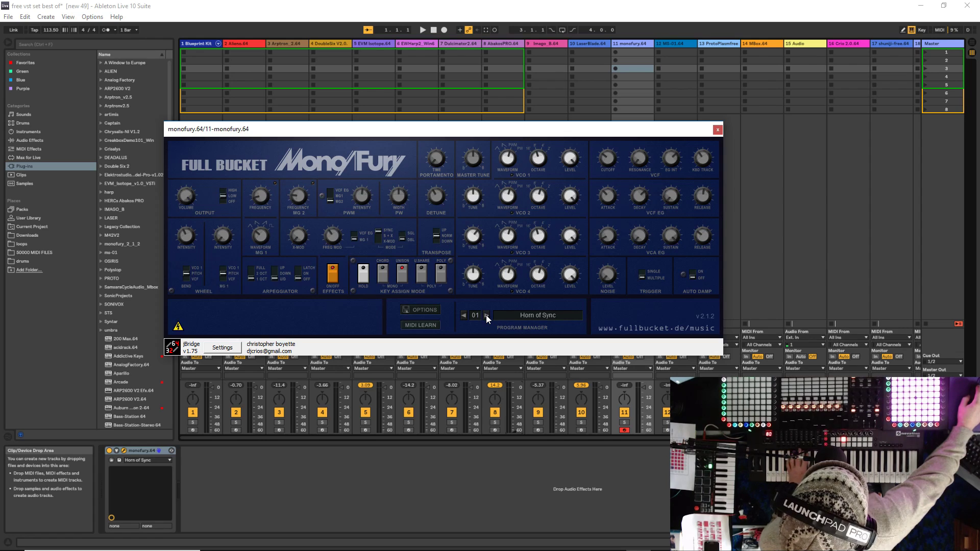
click(486, 314)
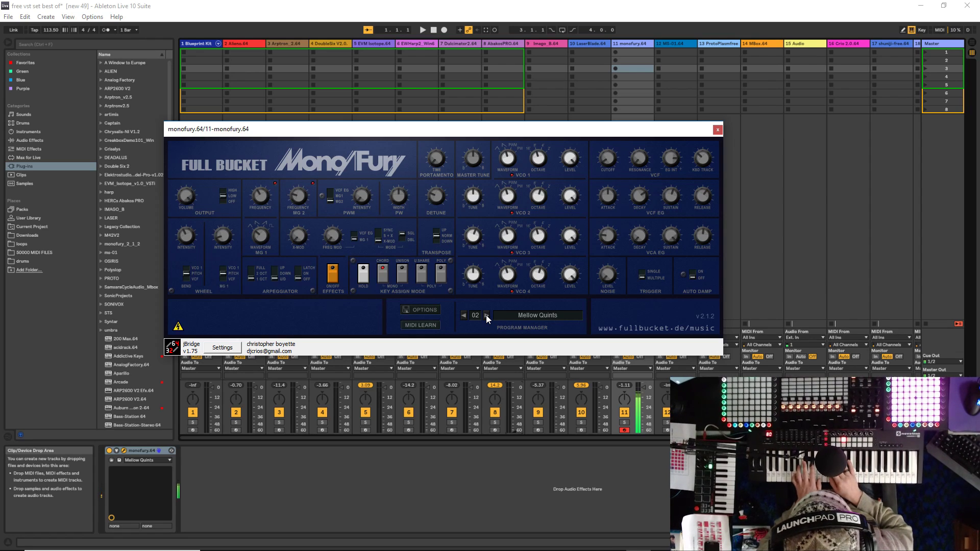
click(486, 314)
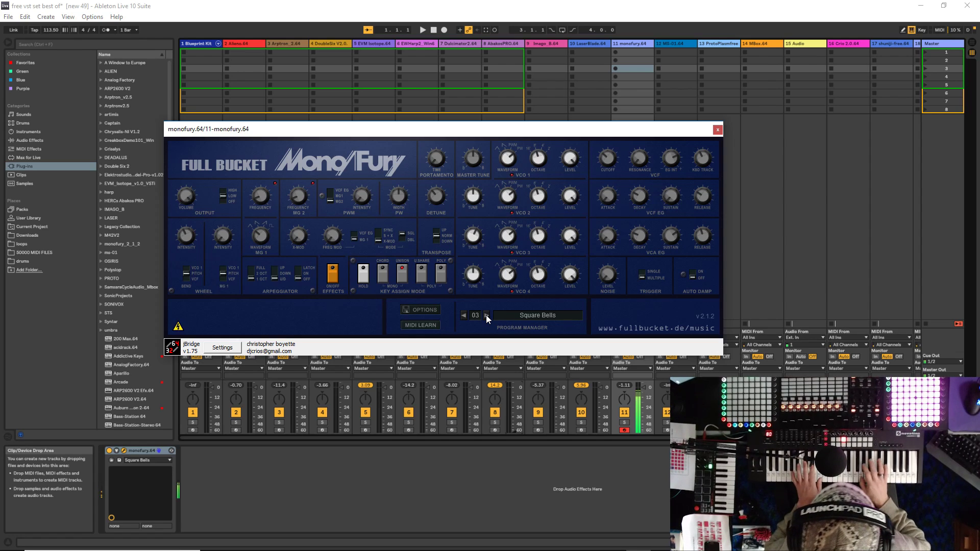
Audition the Sync Bass, Zipper Drums and Fury Znare programs in Mono/Fury
click(486, 314)
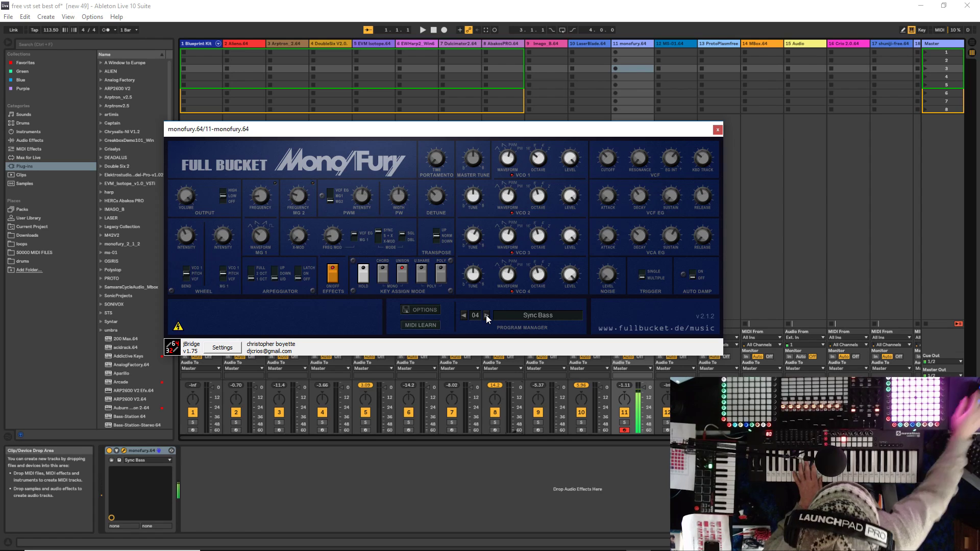
click(486, 314)
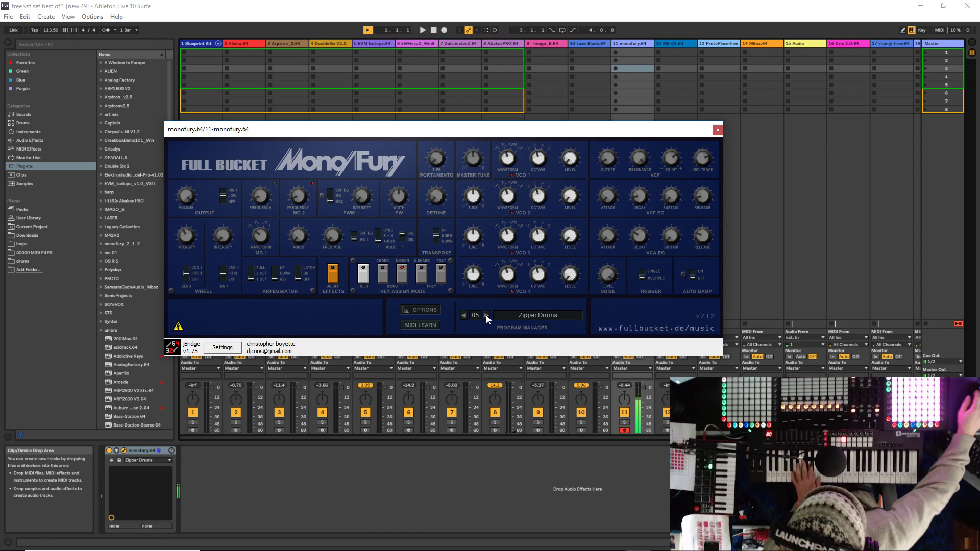
click(487, 315)
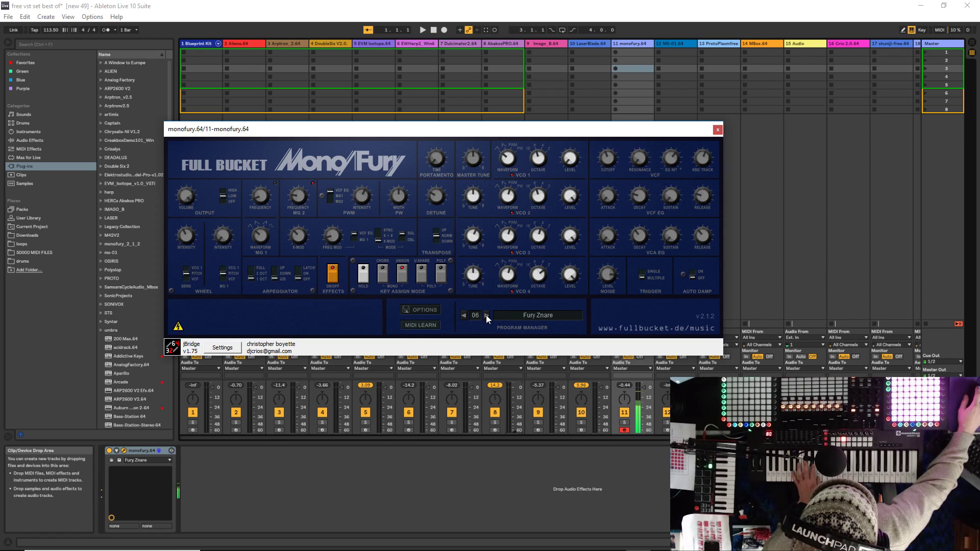
Go back through Mono/Fury's programs to The Bad Ass, and advance again to Rezo Bass
double_click(531, 319)
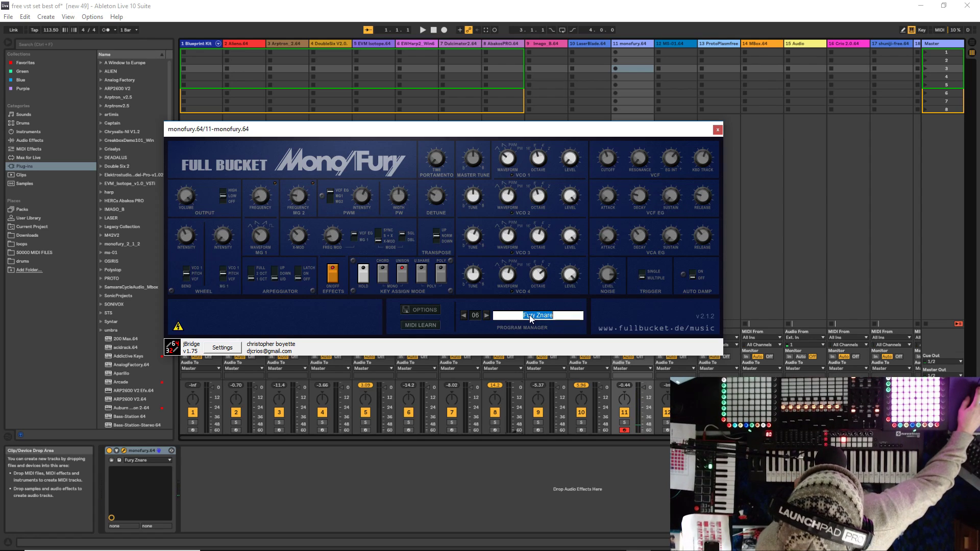
click(464, 315)
click(465, 315)
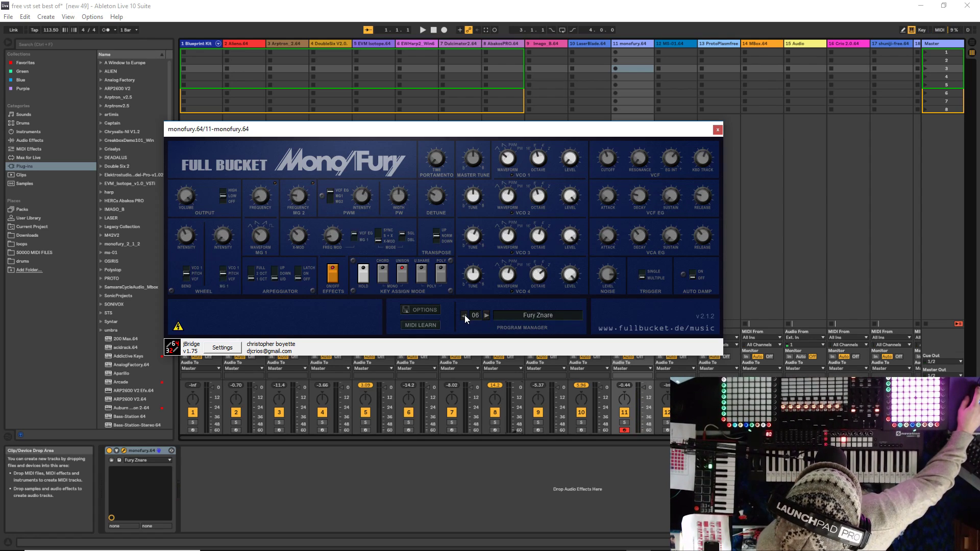
click(465, 314)
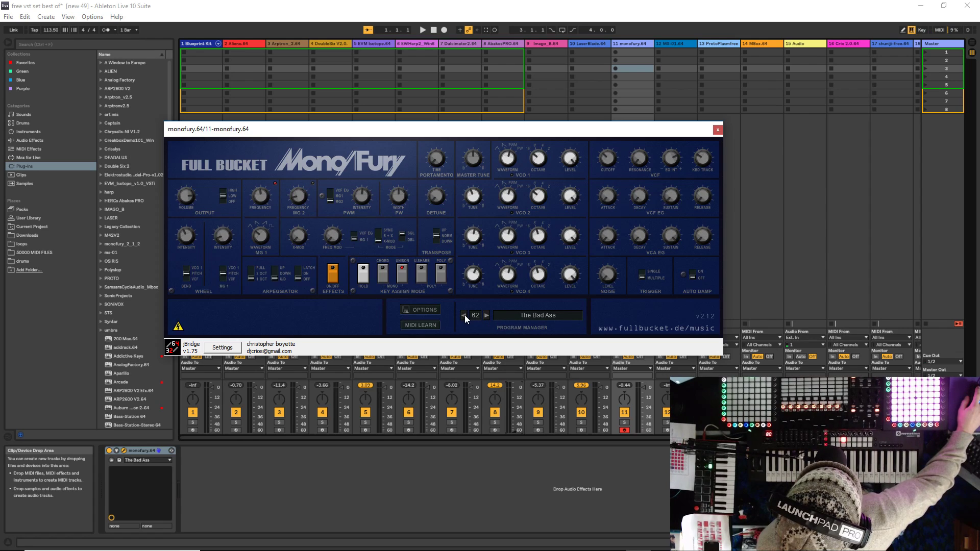
click(485, 315)
click(486, 315)
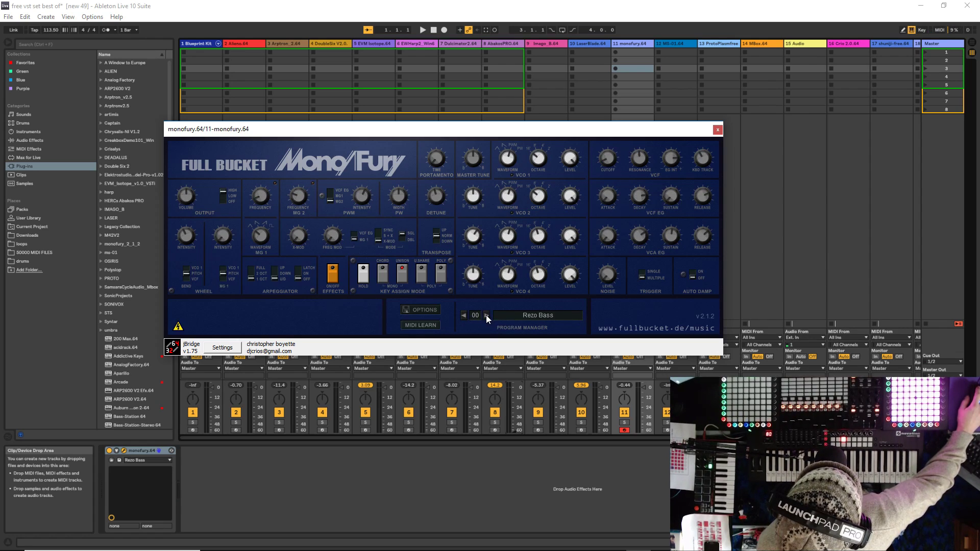
Close Mono/Fury, switch to the MS-01 track and reposition the MS-01 window
click(718, 130)
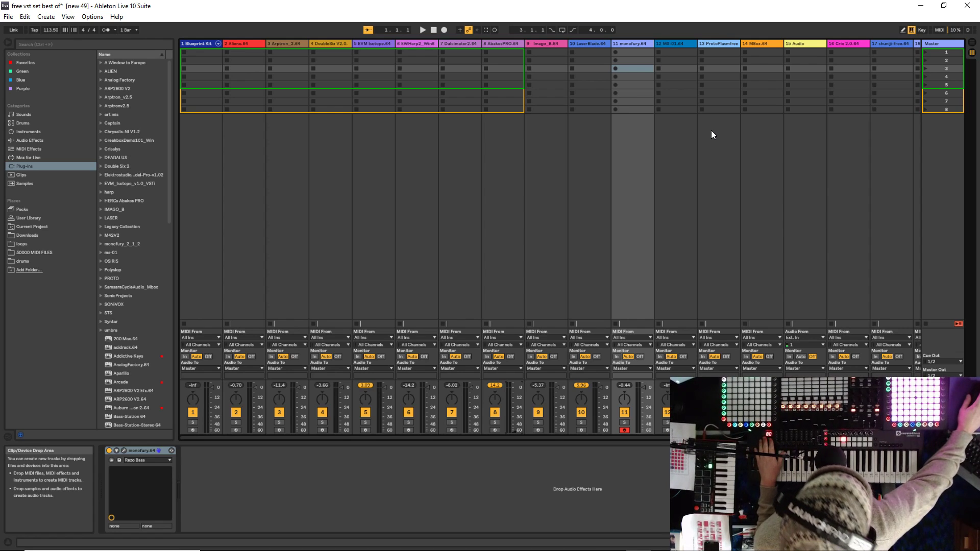
key(Right)
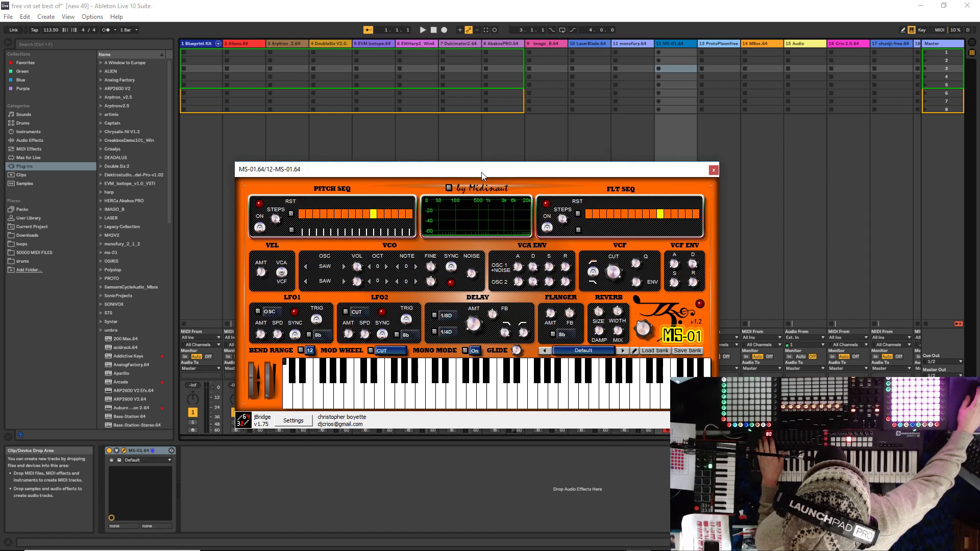
drag(481, 175, 434, 118)
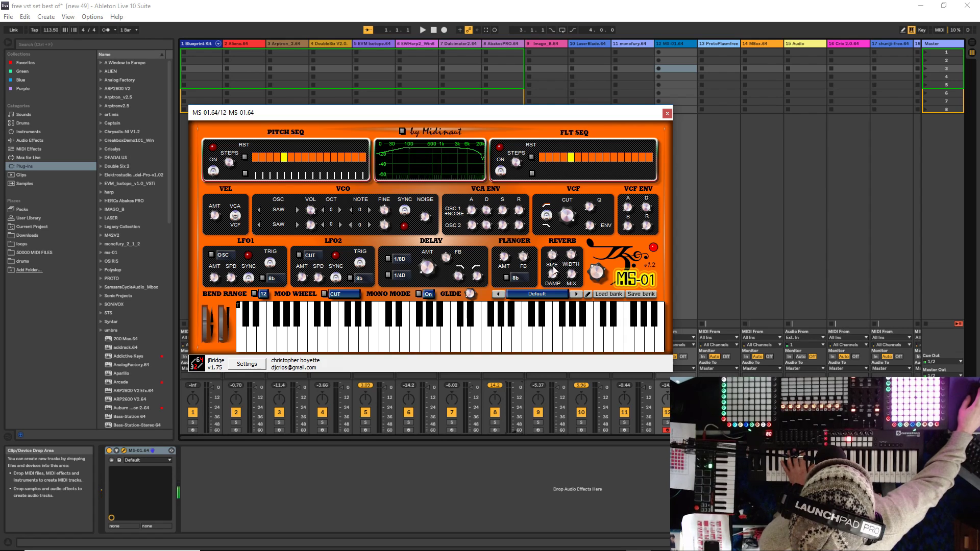
Audition MS-01's presets, including User, Melancolic Pad, PsyGlider, FlangeBass, Spaceship and Velocity Bass
click(498, 294)
click(498, 295)
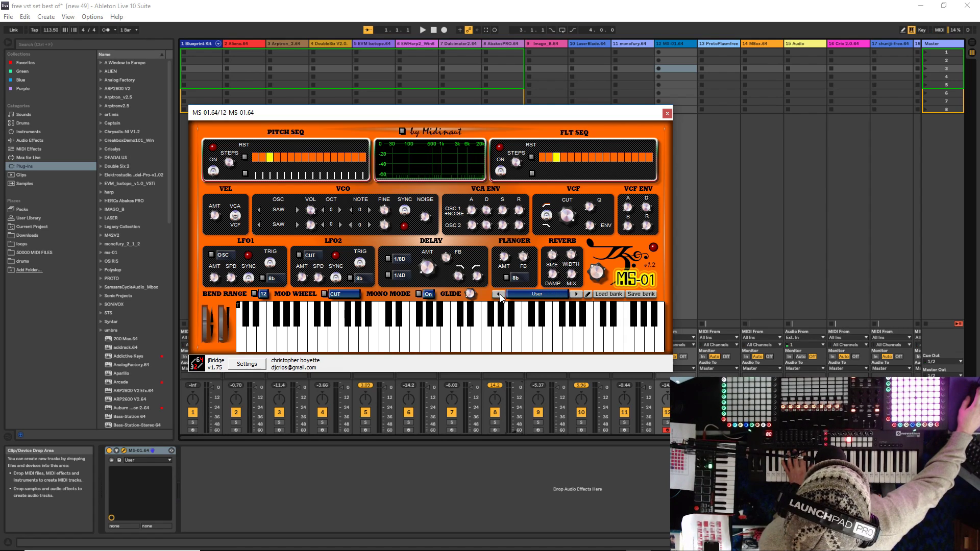
click(576, 295)
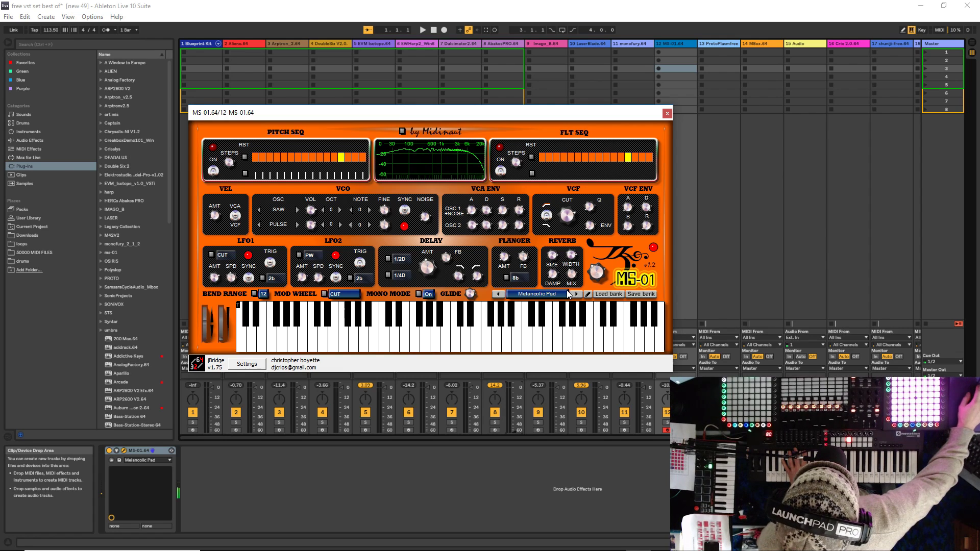
click(575, 294)
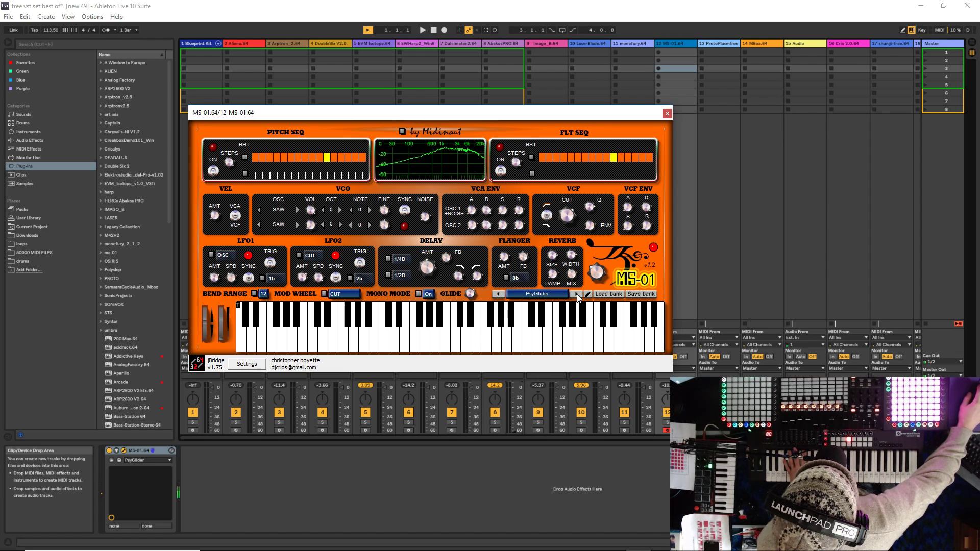
click(576, 295)
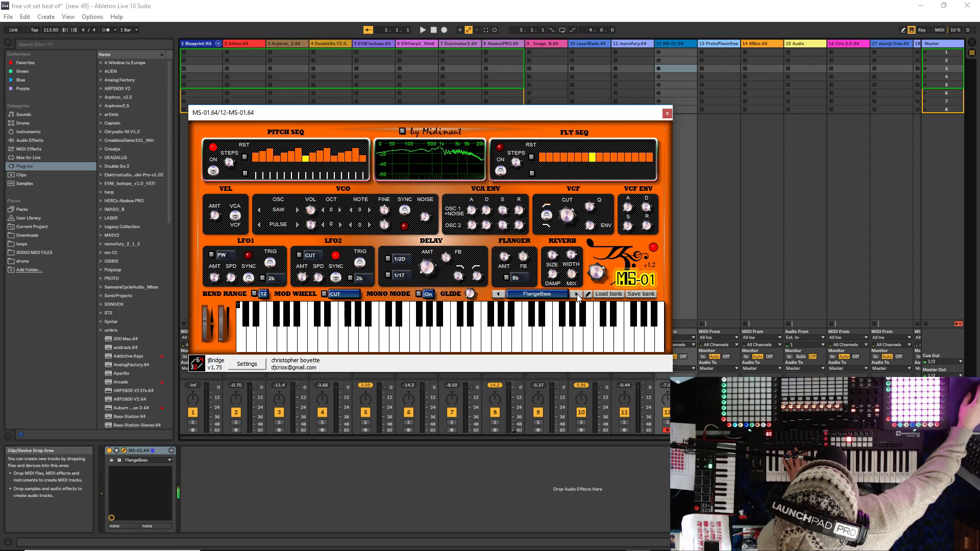
click(576, 296)
click(577, 296)
click(577, 295)
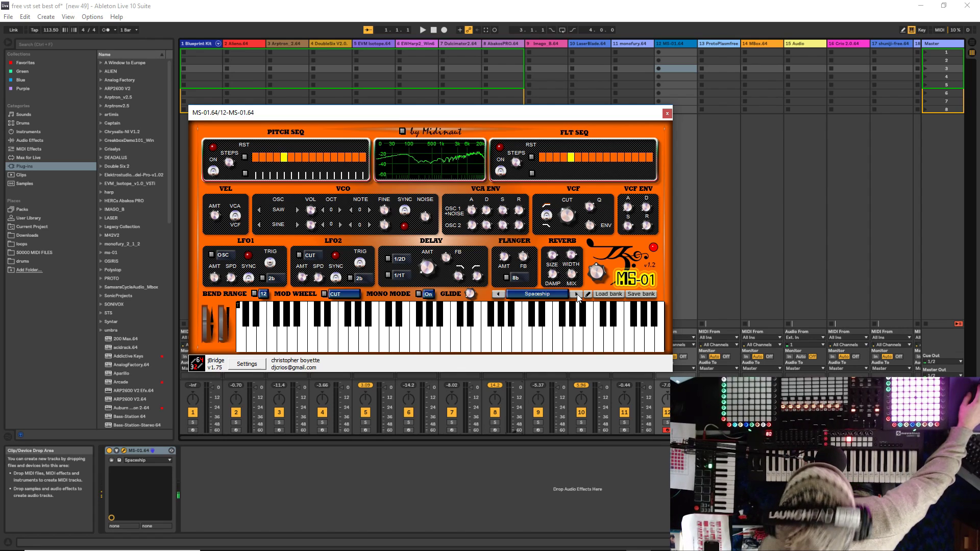
click(576, 295)
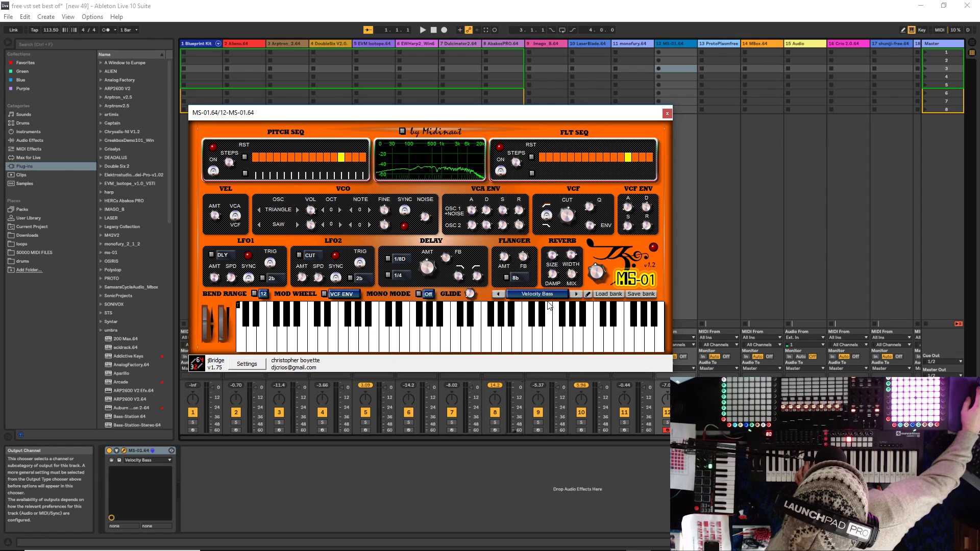
Load the Little Acidmachine preset in MS-01 and raise the third step of its filter sequencer
click(576, 295)
click(576, 294)
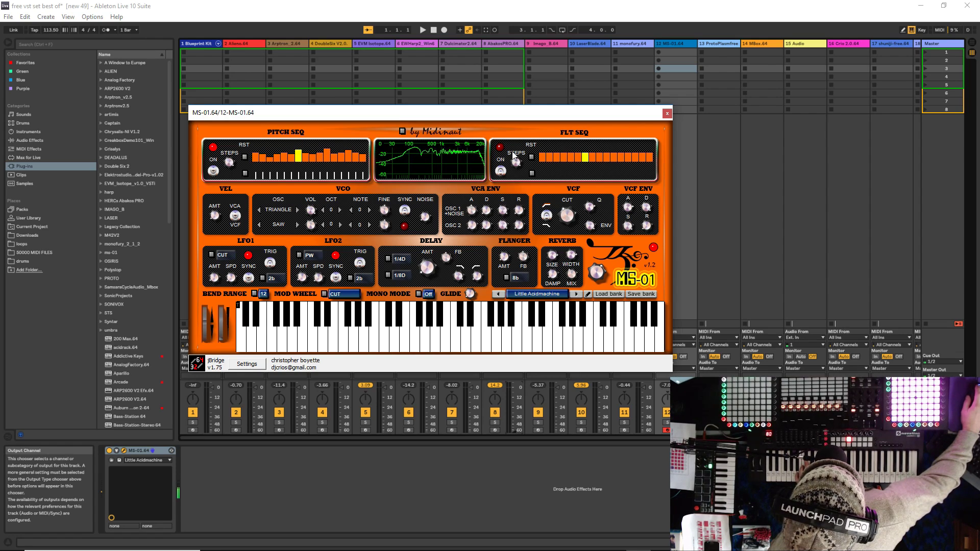
click(558, 161)
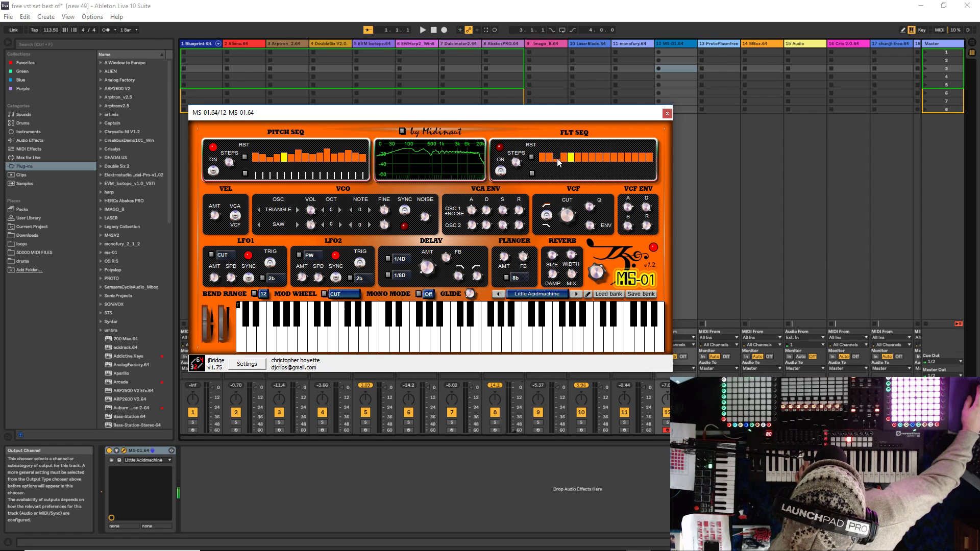
click(558, 147)
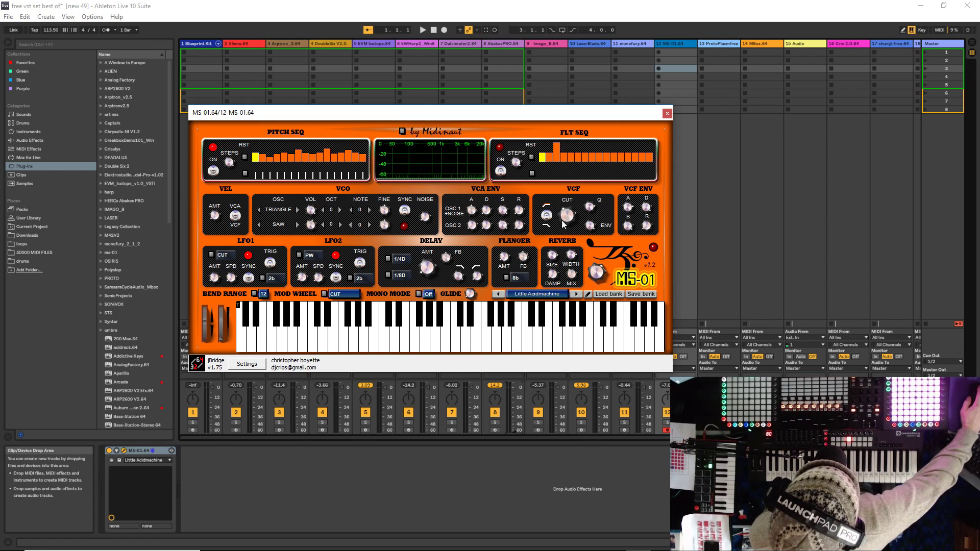
Leave MS-01 for the ProtoPlasmfree track and reposition the ProtoPlasm window
drag(504, 114, 360, 49)
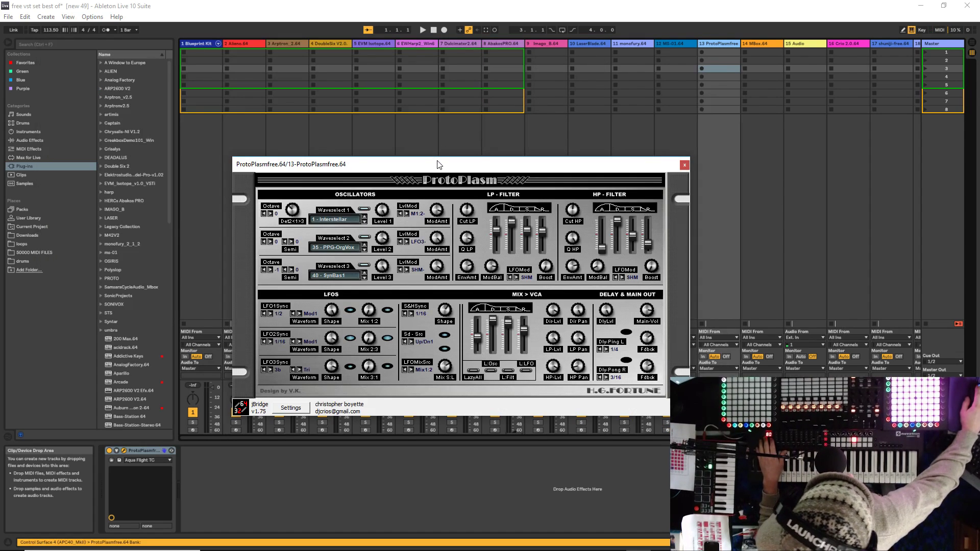
drag(442, 171, 416, 134)
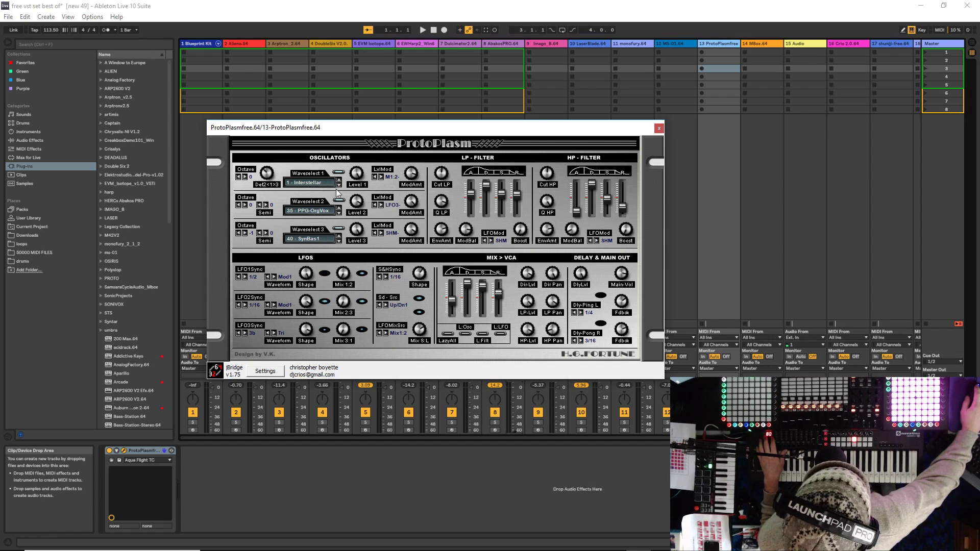
Look through the waveform lists of ProtoPlasm's oscillators 1 and 2 without choosing a waveform
click(302, 183)
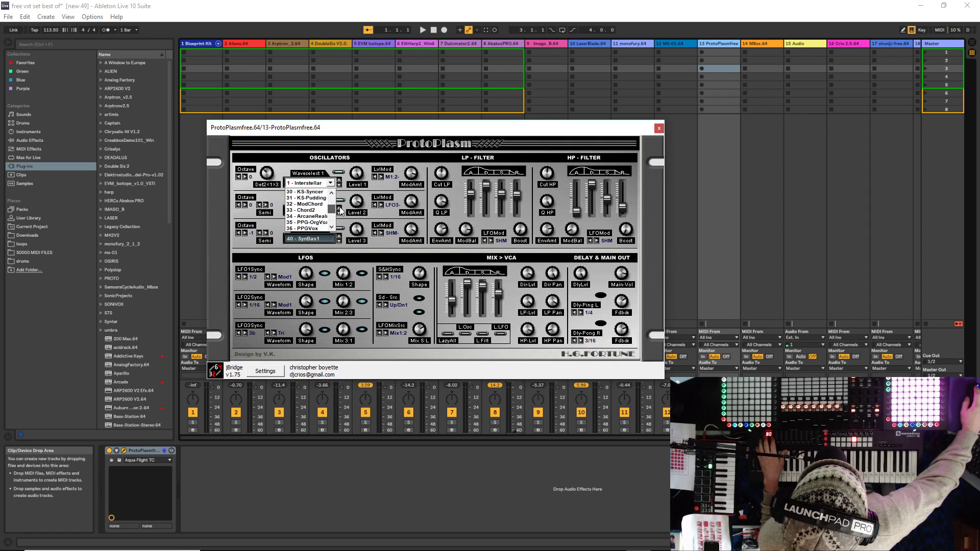
click(330, 186)
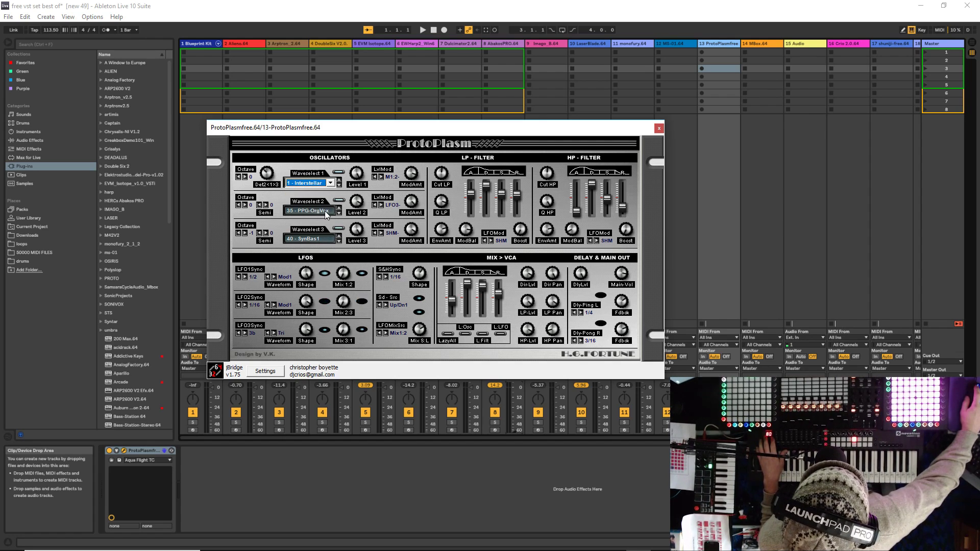
click(330, 210)
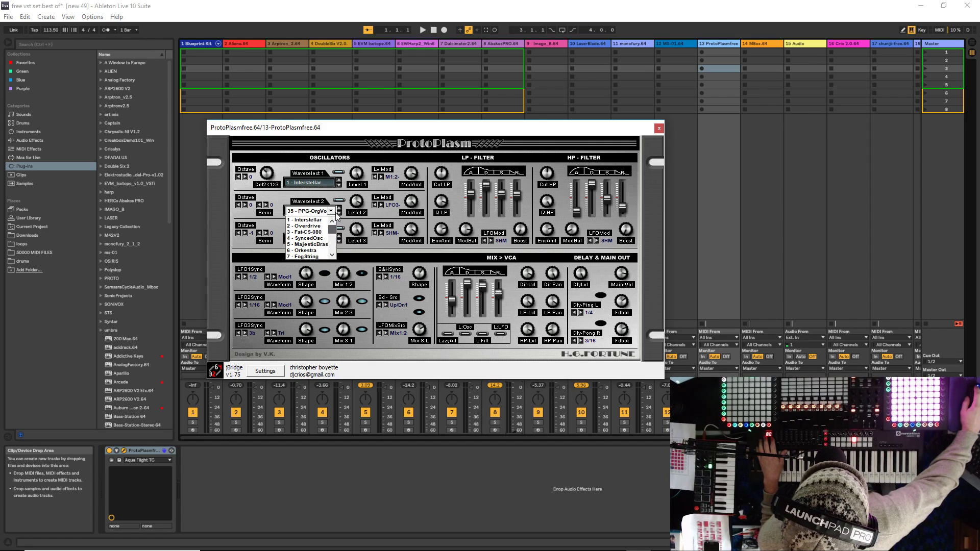
click(314, 188)
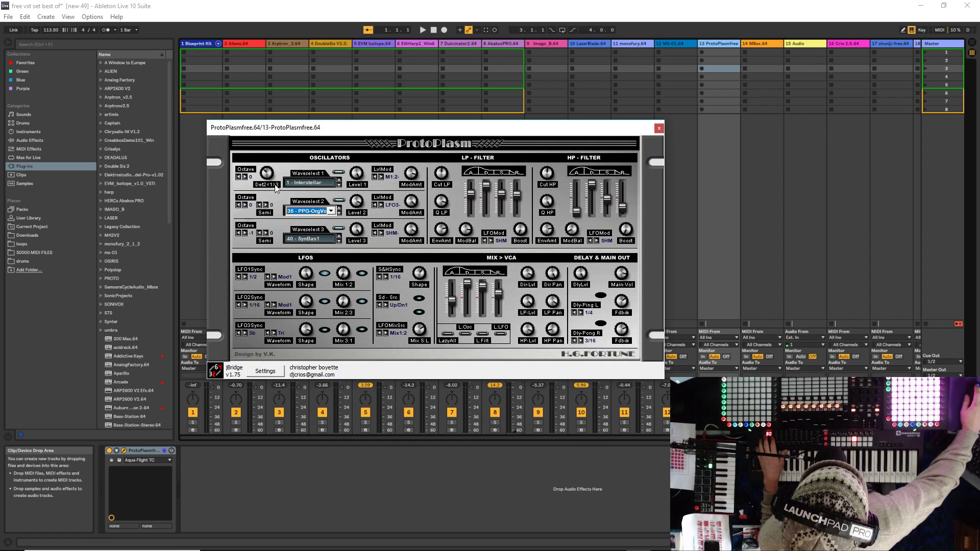
Set ProtoPlasm's oscillator 1 to waveform 5 - MajesticBrass and oscillator 2 to 43 - BullSynBas
click(340, 183)
click(339, 183)
click(340, 207)
click(340, 207)
click(339, 207)
click(339, 207)
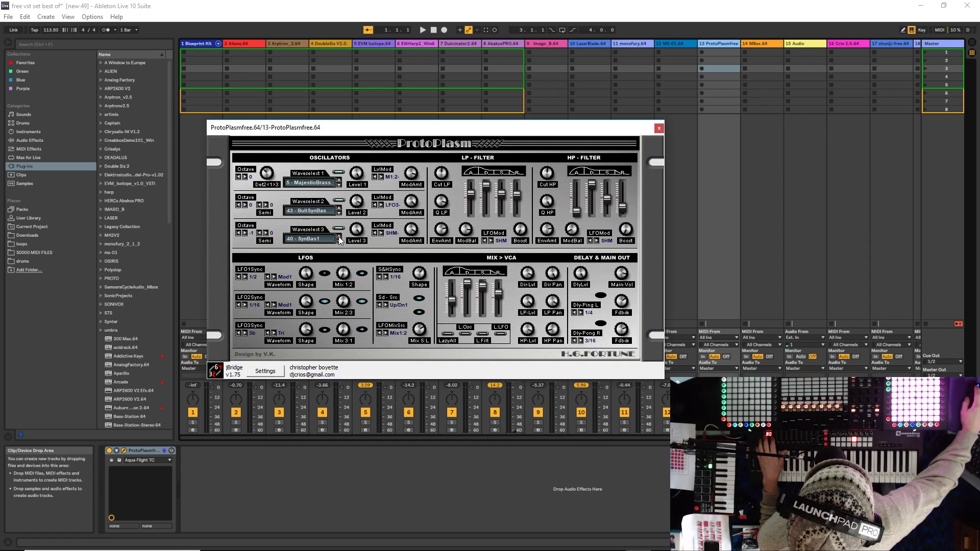
Step oscillator 3's waveform past 48 - Fulldrive to 51 - JustAFlute
click(339, 237)
click(338, 237)
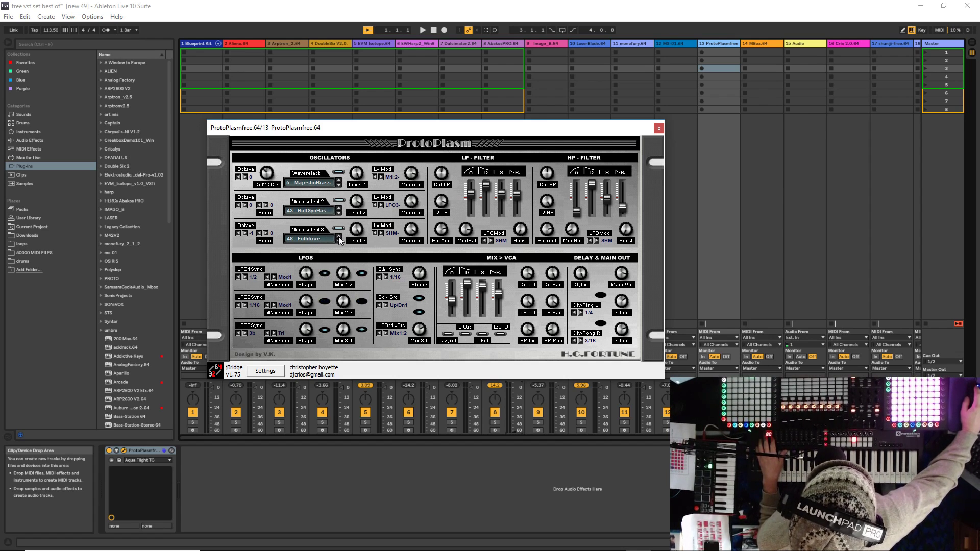
click(339, 237)
click(339, 237)
click(338, 236)
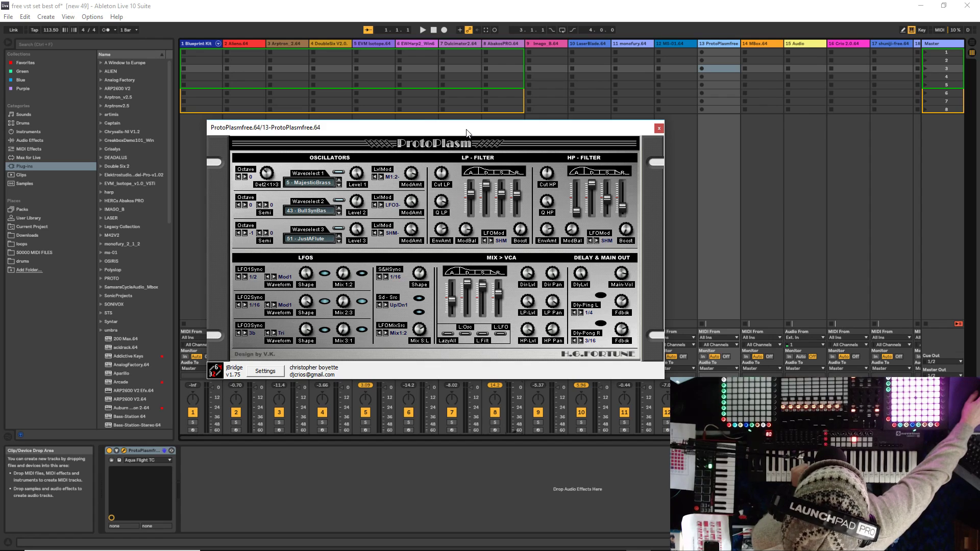
Leave ProtoPlasm for the MBox track and reposition the M-Box window
drag(465, 133, 470, 171)
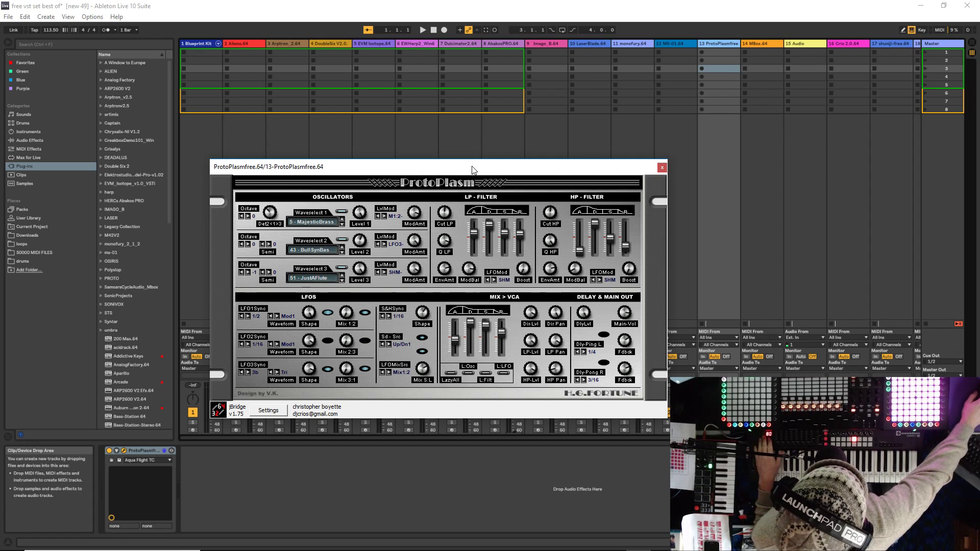
drag(433, 164, 433, 133)
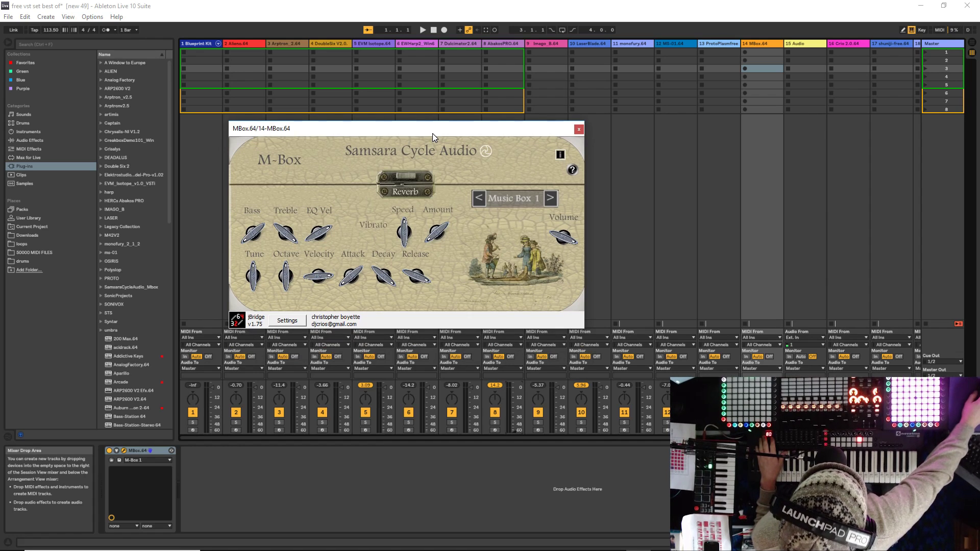
drag(432, 133, 430, 132)
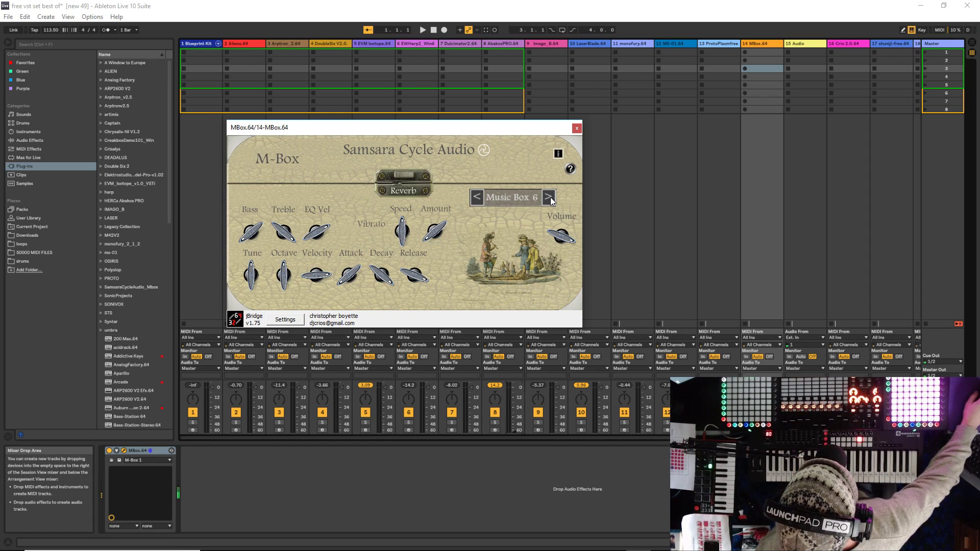
Step through M-Box's sounds from Music Box 6 to Music Box30
double_click(549, 197)
click(549, 197)
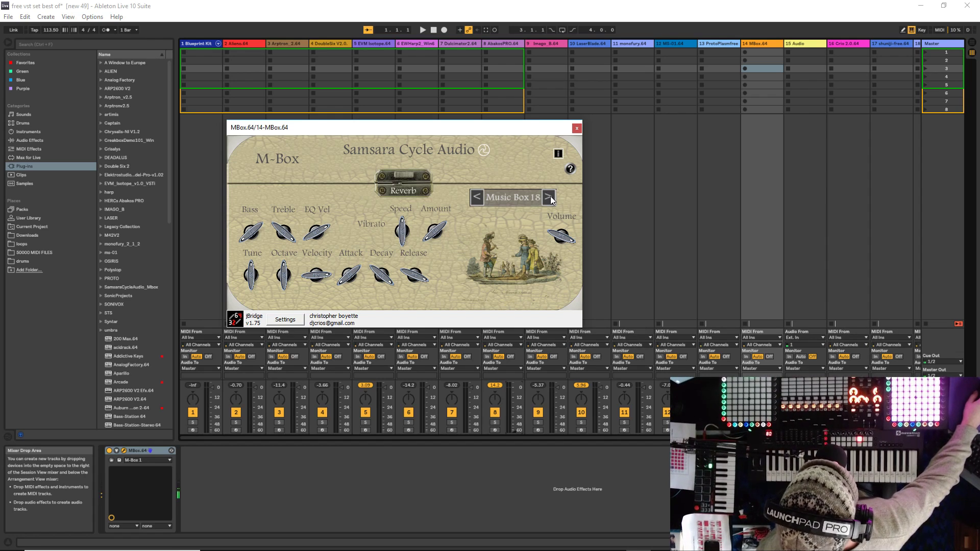
click(549, 197)
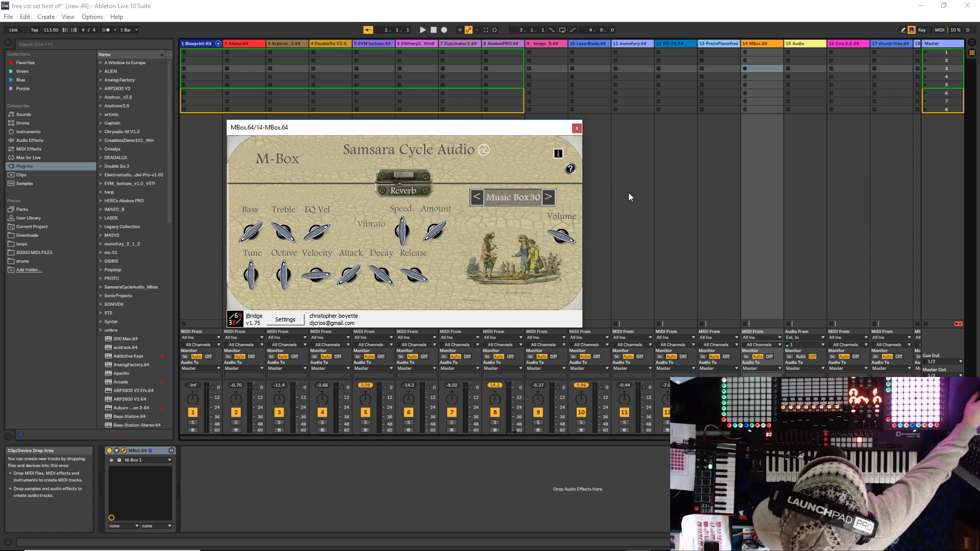
Leave M-Box for the 15 Audio track and reposition the Graillon 2 window
drag(446, 128, 364, 113)
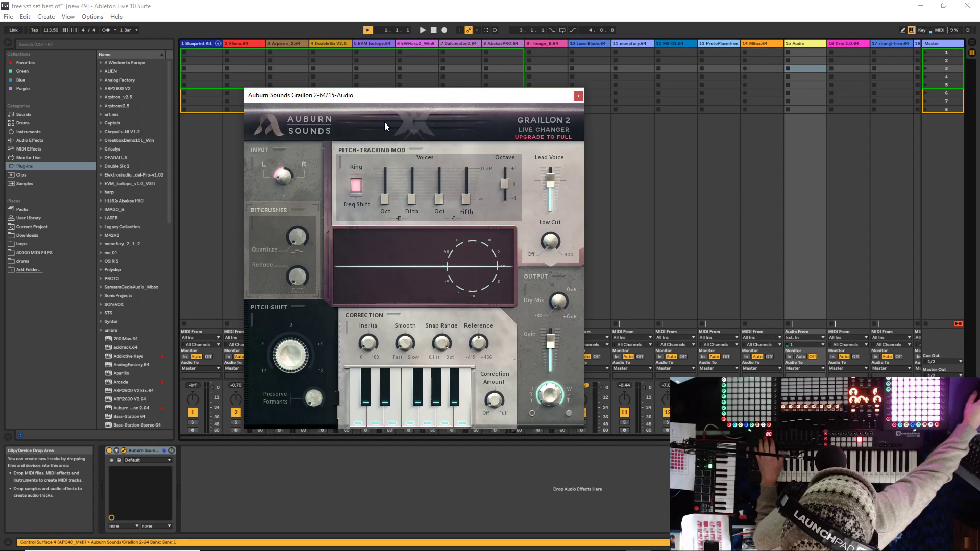
drag(399, 99, 349, 101)
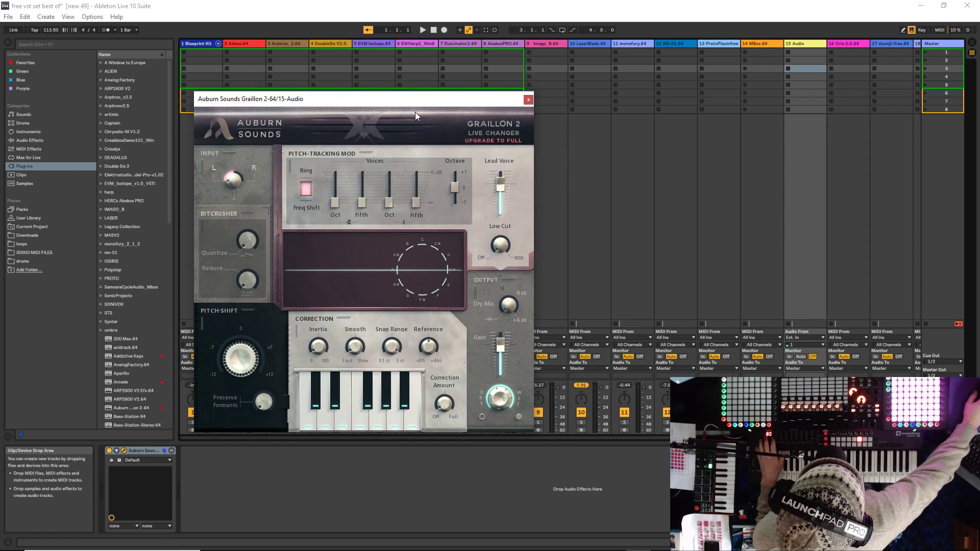
Reposition the Graillon 2 window and set the 15 Audio track's monitoring to In
drag(432, 99, 302, 72)
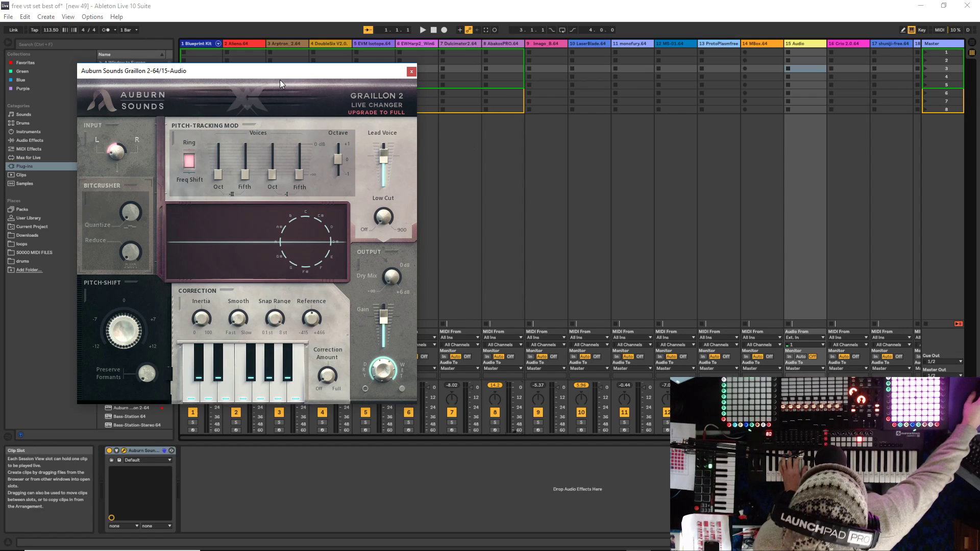
click(789, 356)
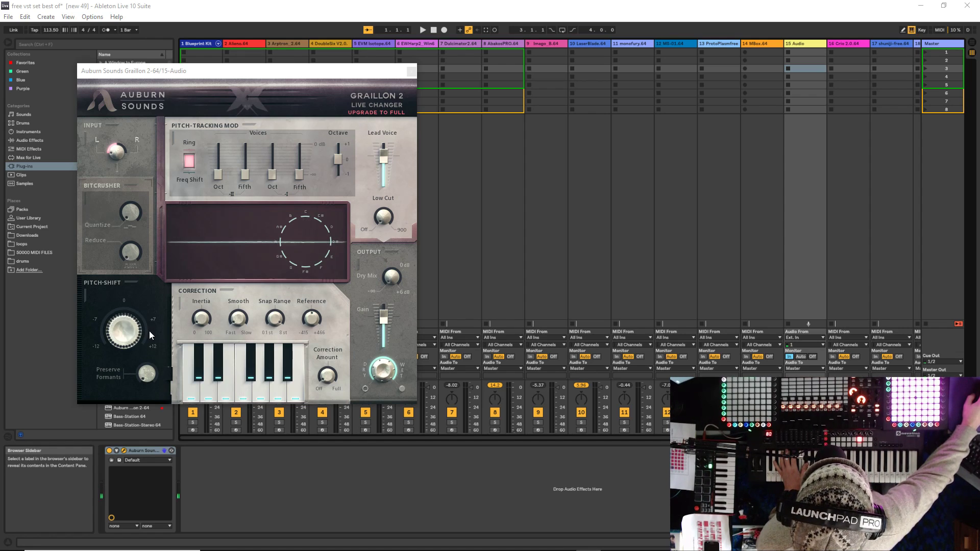
Switch off C sharp and D on Graillon 2's correction keyboard and raise the Correction Amount
click(199, 377)
click(211, 391)
drag(332, 382, 326, 298)
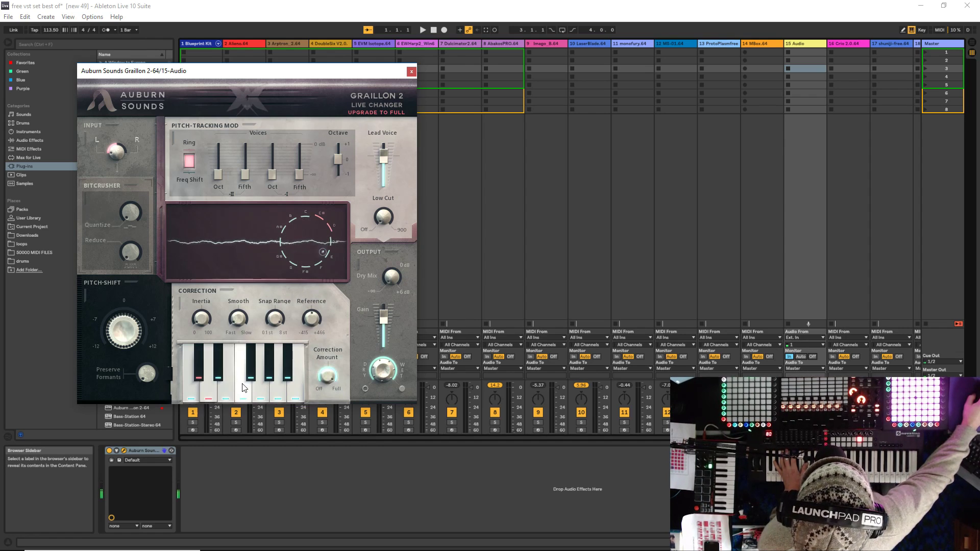
click(381, 370)
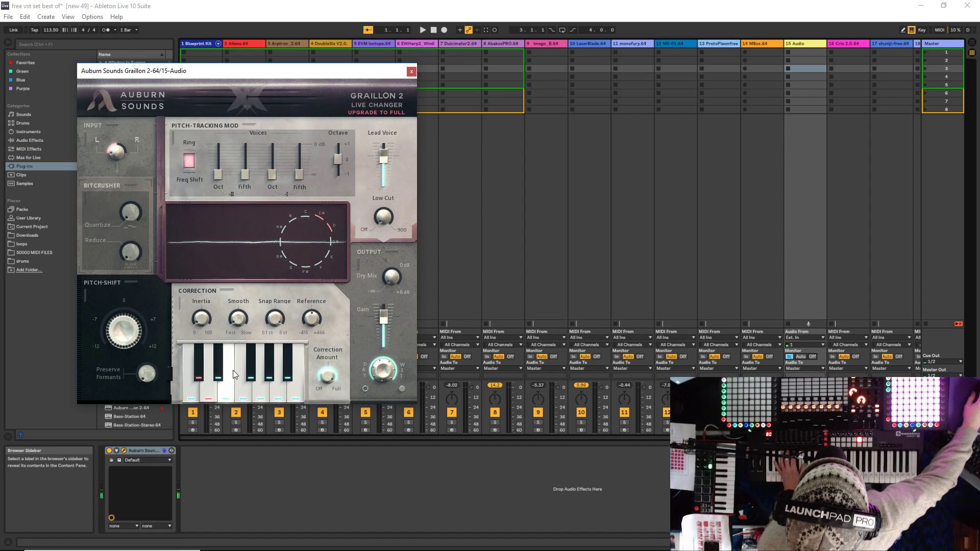
Switch off E, F sharp, G, G sharp and A on the correction keyboard, toggling F as well
click(229, 396)
click(243, 396)
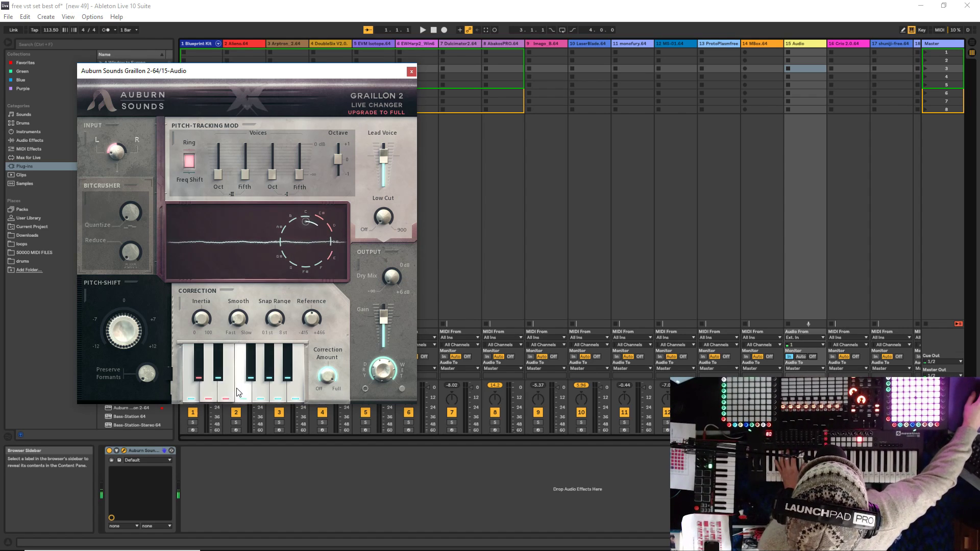
click(251, 373)
click(261, 393)
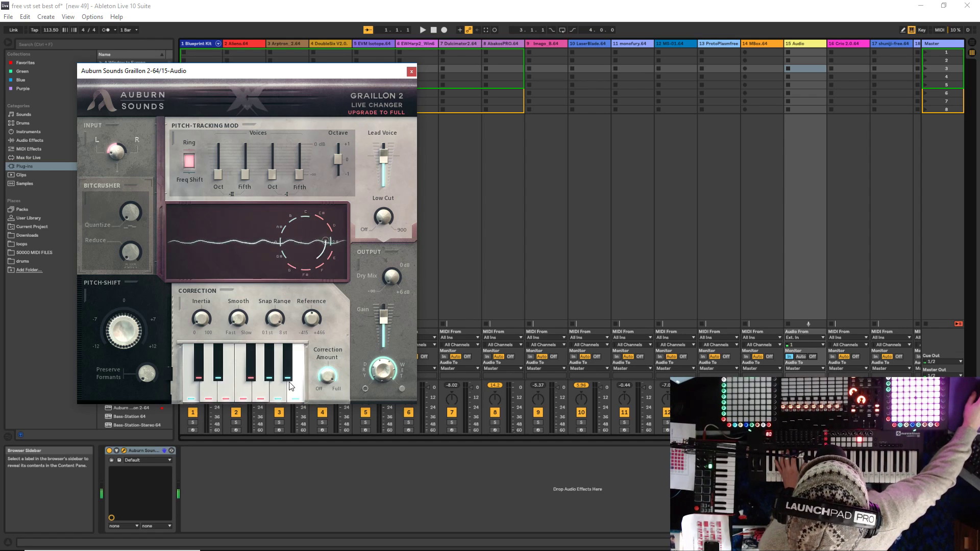
click(280, 393)
click(269, 379)
click(269, 379)
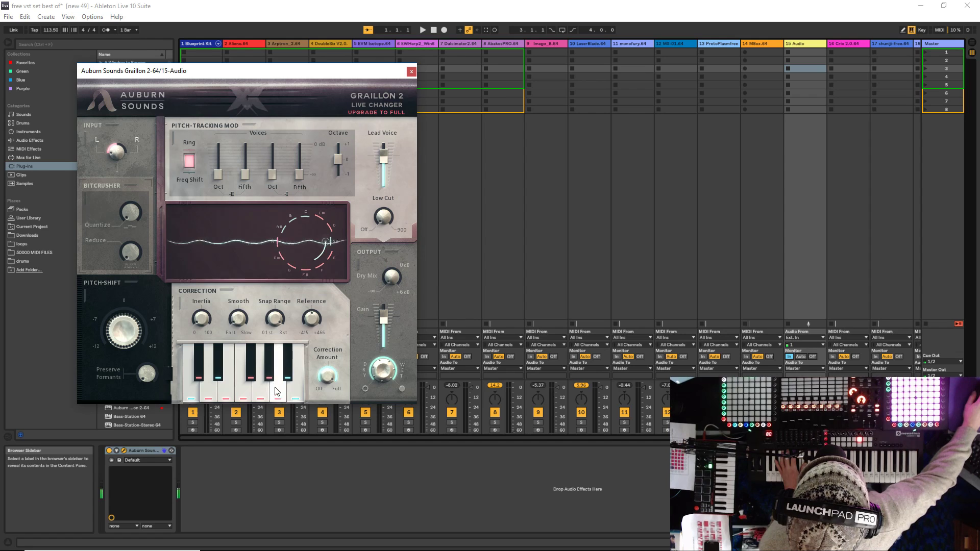
click(239, 394)
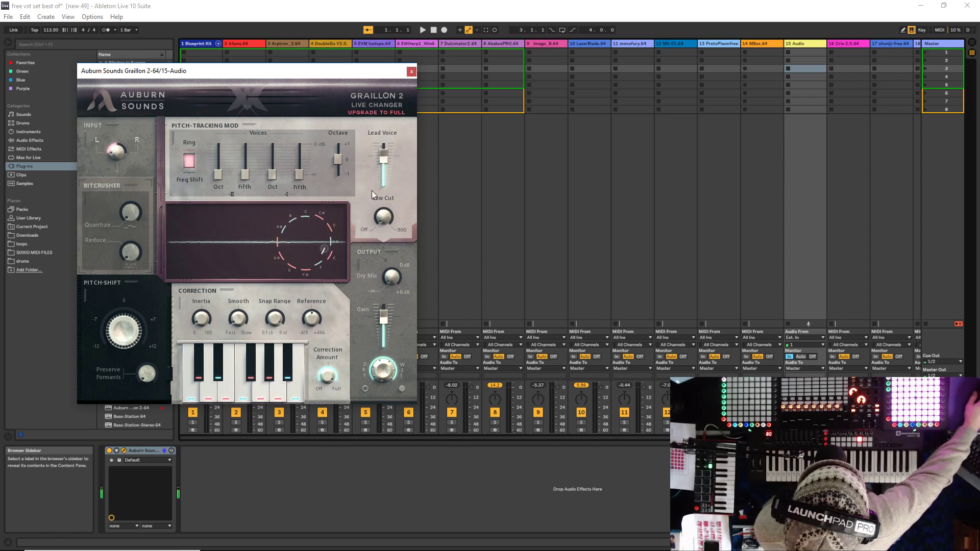
Lower Graillon 2's Correction Amount and set the 15 Audio track's monitoring to Auto
drag(332, 375, 334, 415)
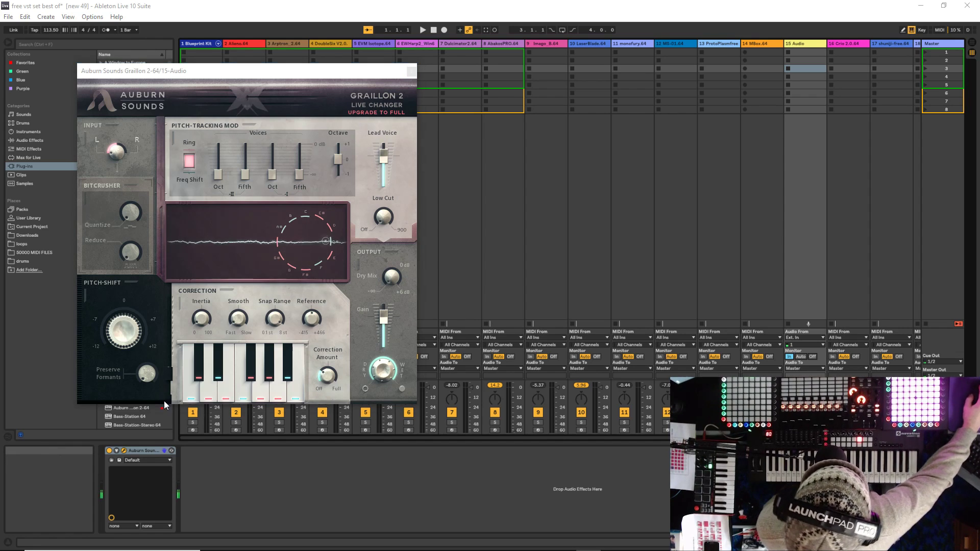
click(802, 355)
Add the Vocal Doubler plug-in after Graillon 2 on the 15 Audio track and move its window clear of Graillon 2's controls
drag(248, 73, 347, 69)
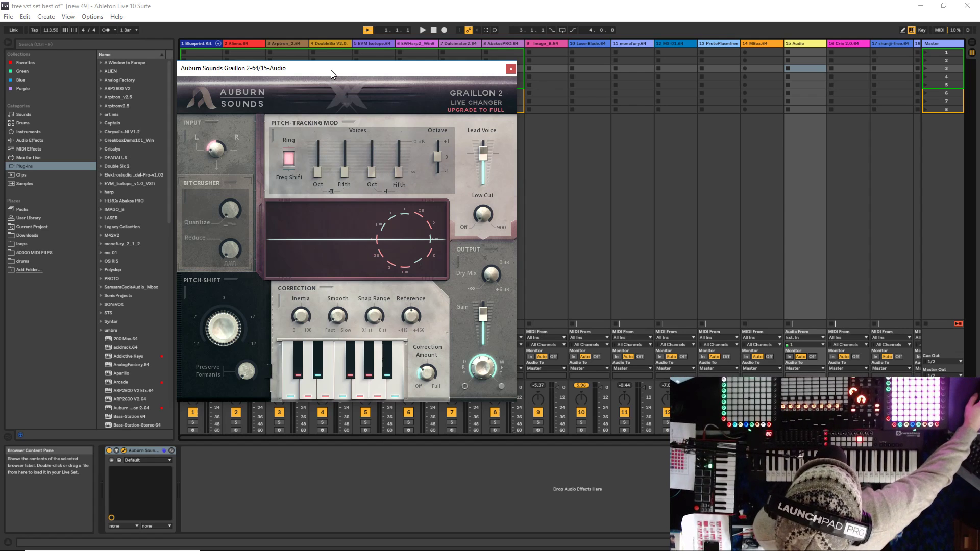
drag(332, 70, 408, 65)
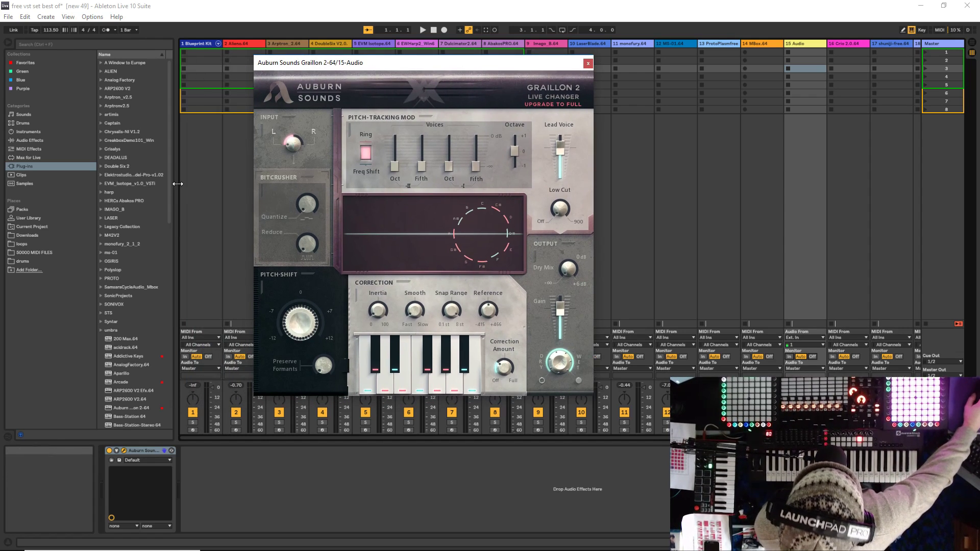
drag(167, 155, 166, 368)
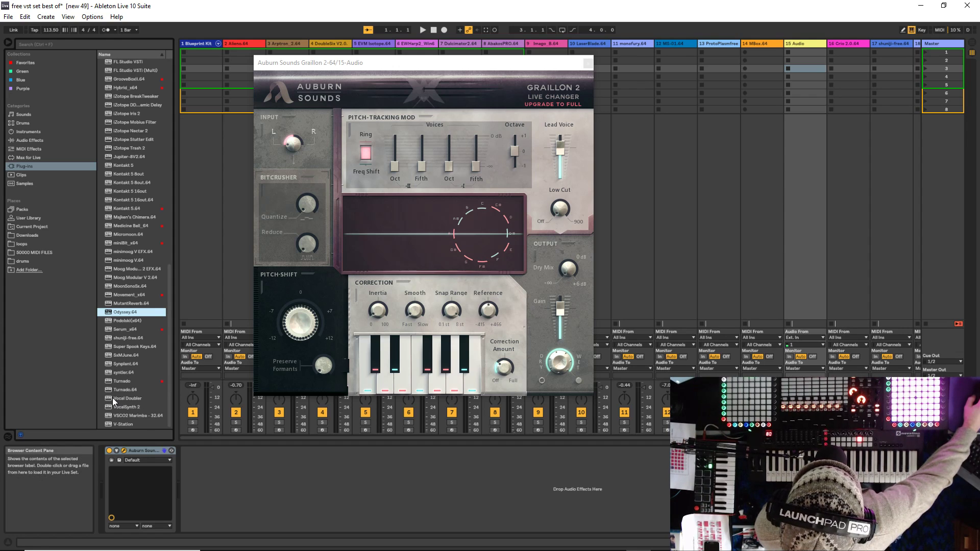
drag(108, 399, 269, 482)
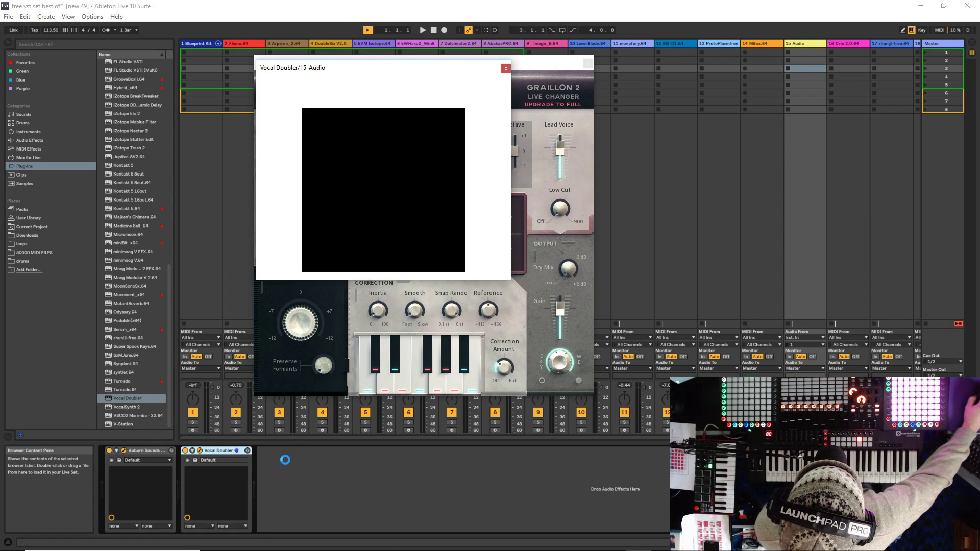
drag(387, 72, 197, 133)
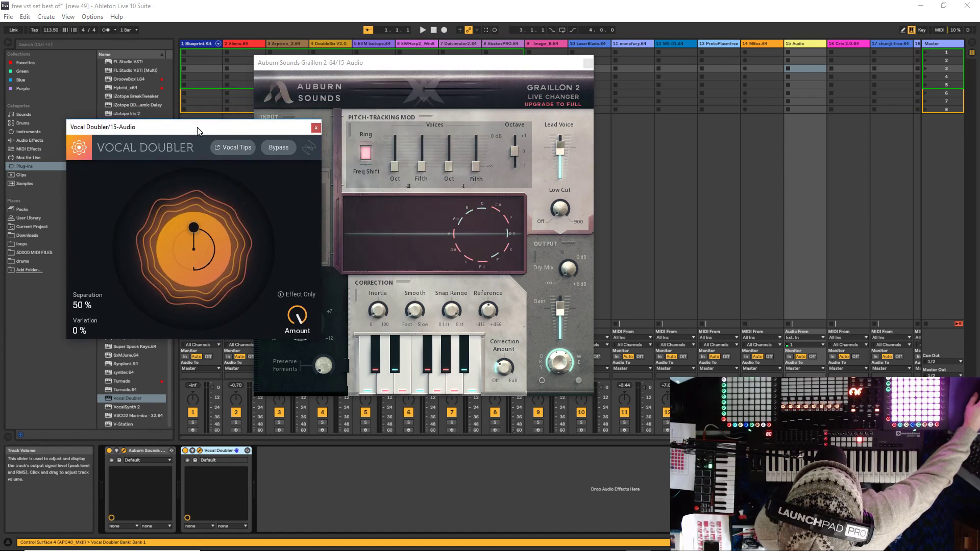
Set Vocal Doubler to about 40% separation and 43% variation, then close its window
drag(192, 231, 216, 246)
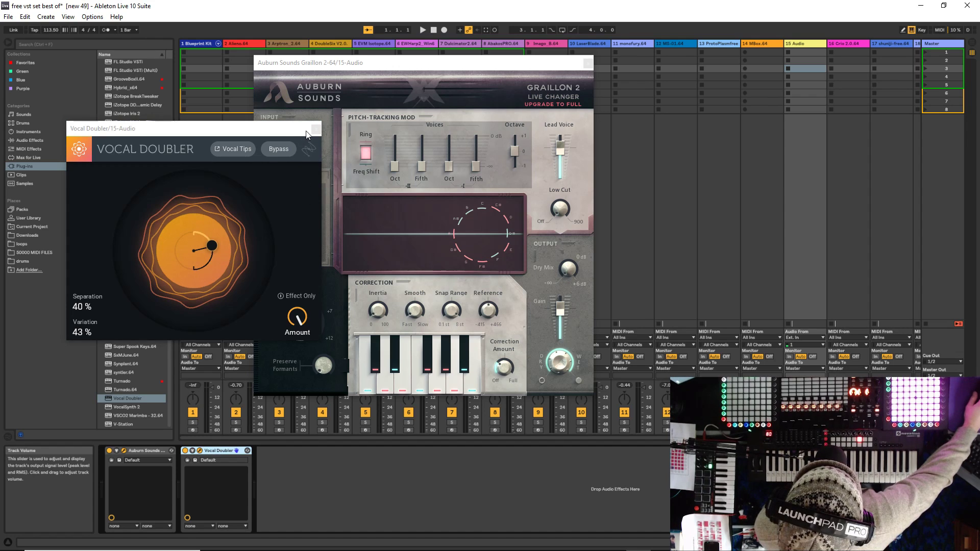
click(234, 142)
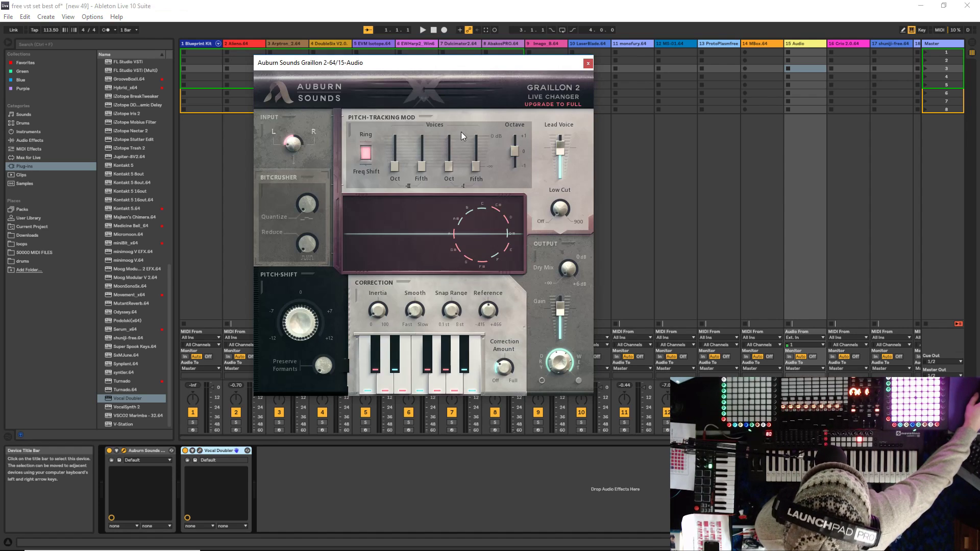
Leave Graillon 2 for the Crio 2.0 track and reposition the Crio window
drag(454, 62, 390, 99)
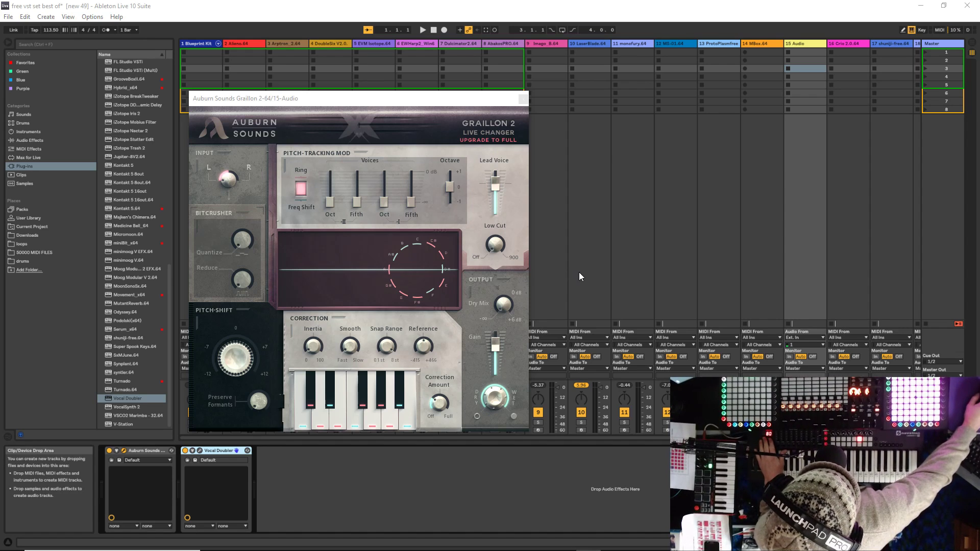
key(Right)
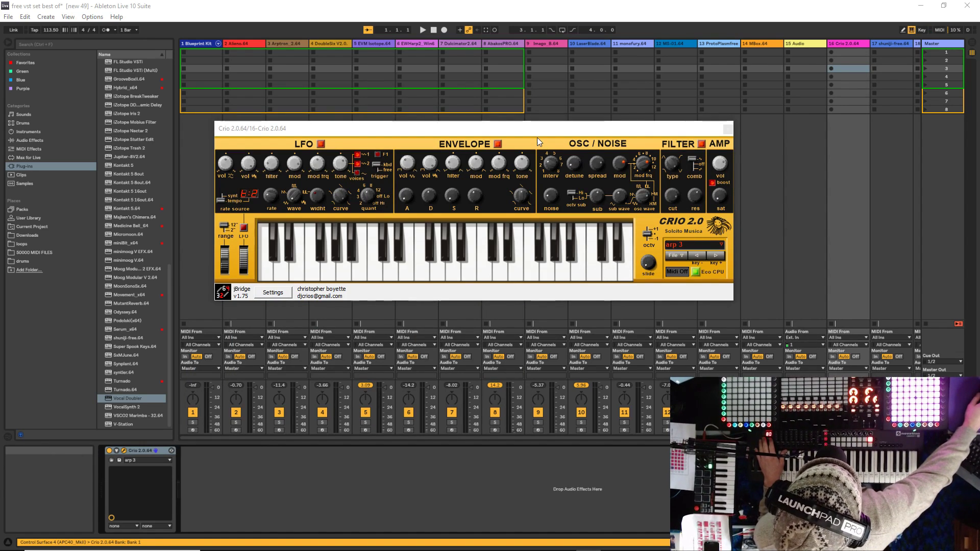
mouse_move(515, 126)
mouse_down()
mouse_move(480, 129)
mouse_move(510, 137)
mouse_up()
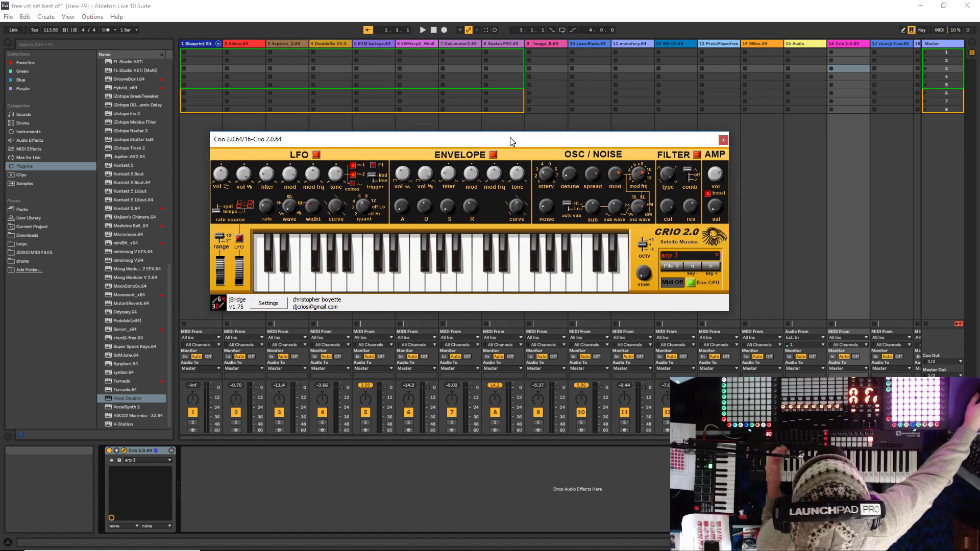
drag(510, 137, 489, 133)
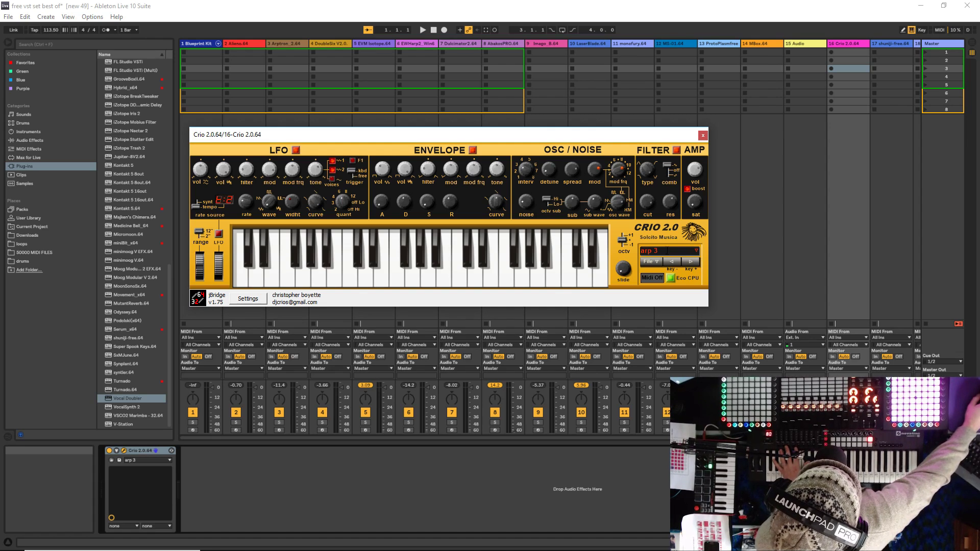
Step Crio 2.0's presets forward from arp 3 through flying truck, laser 4, bubbles and bass 2 to wheel it 10
click(656, 262)
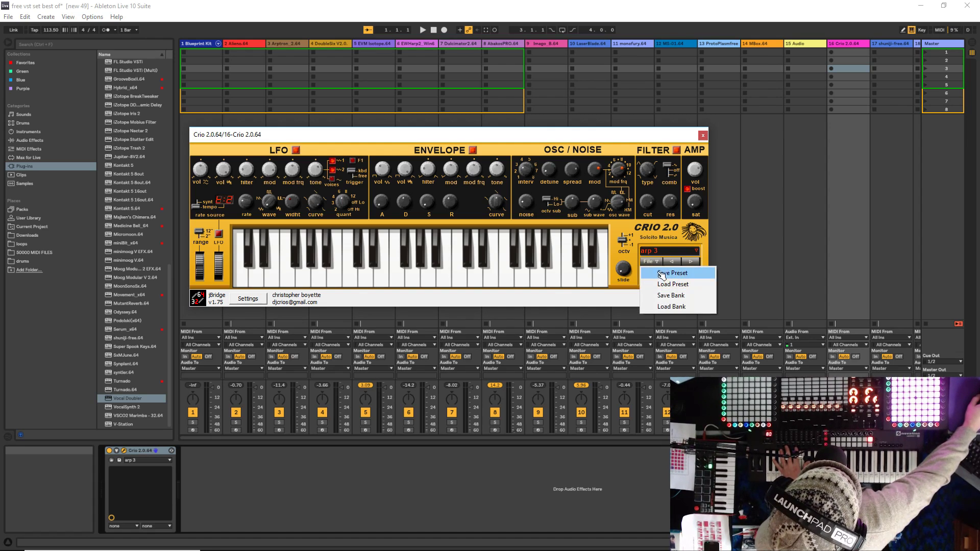
click(660, 230)
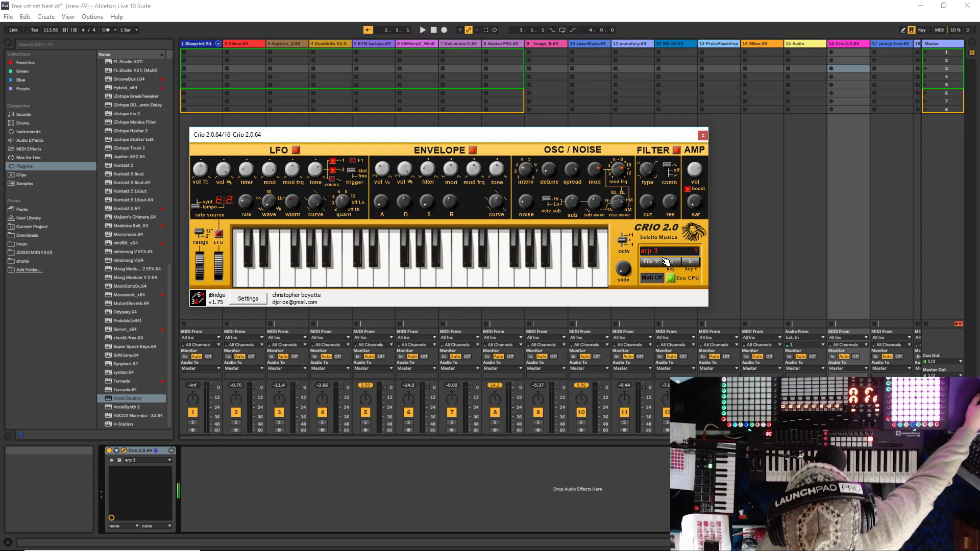
click(694, 261)
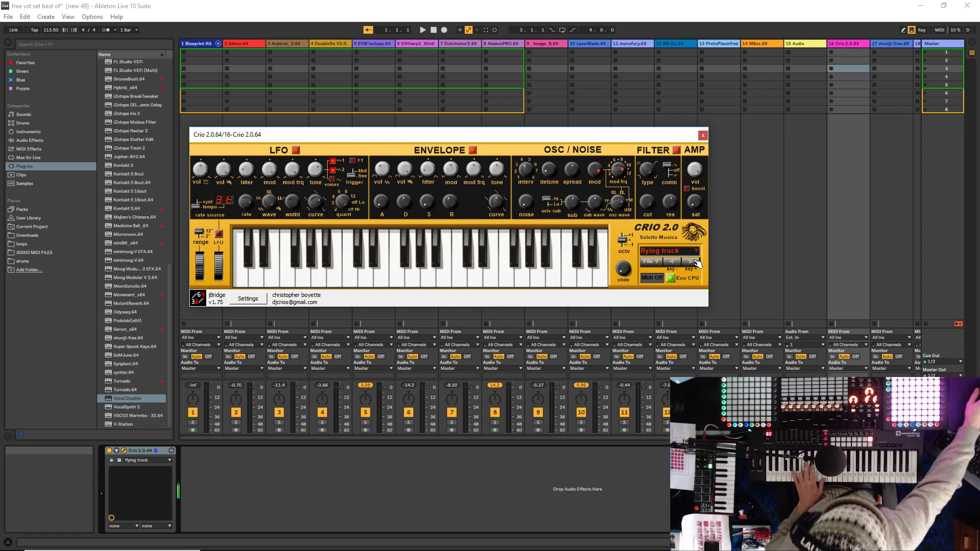
click(695, 261)
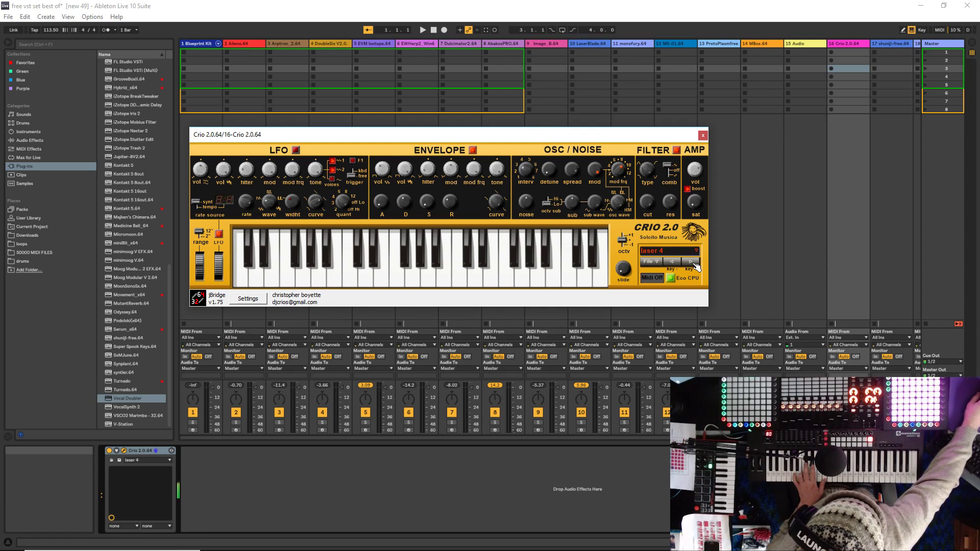
click(694, 262)
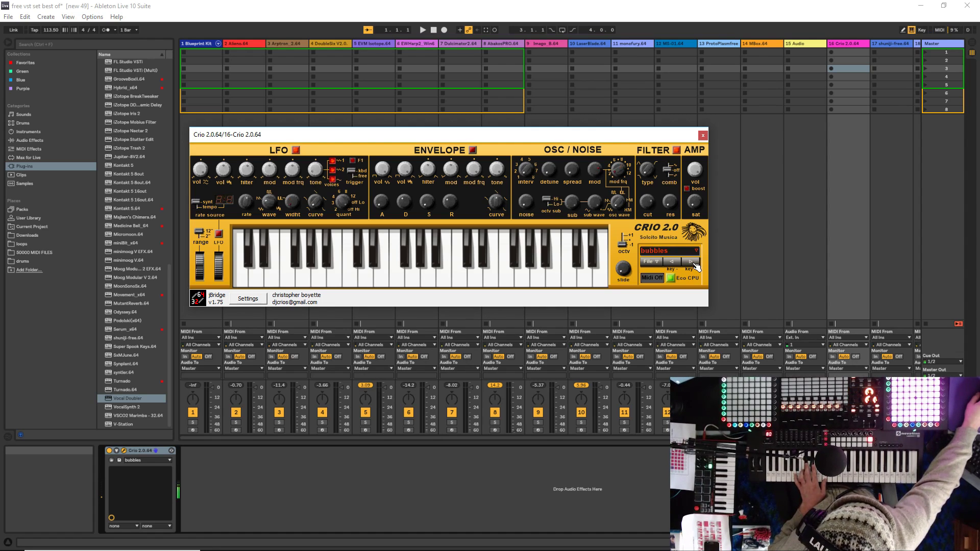
click(694, 263)
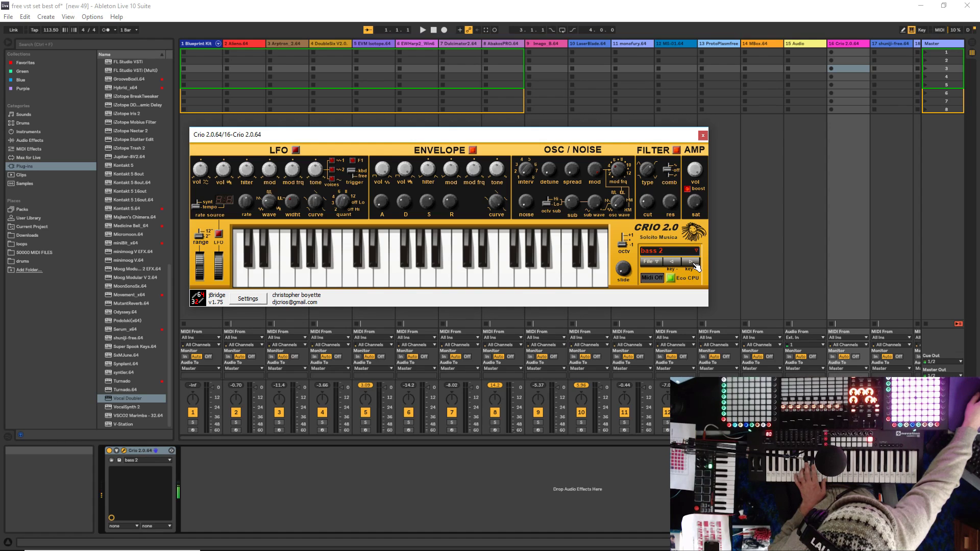
click(692, 262)
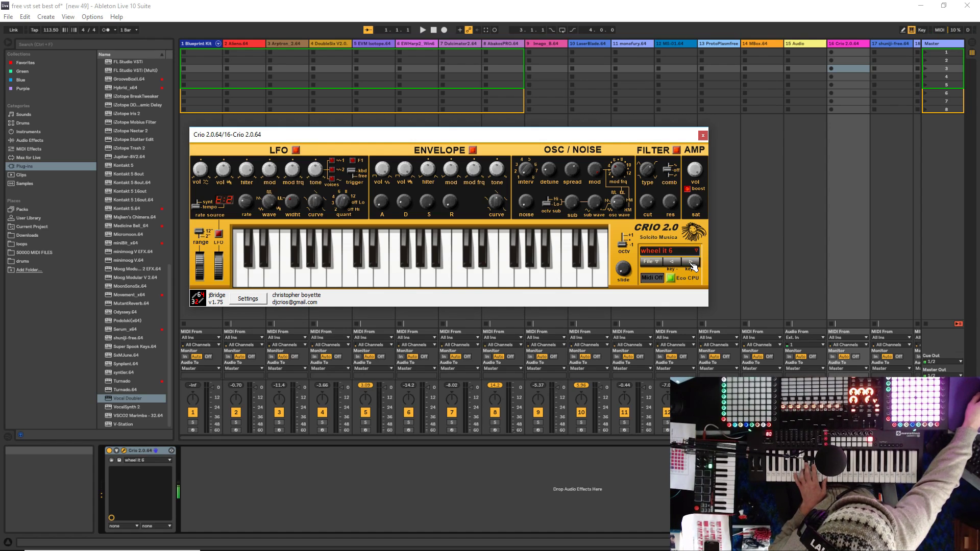
click(692, 263)
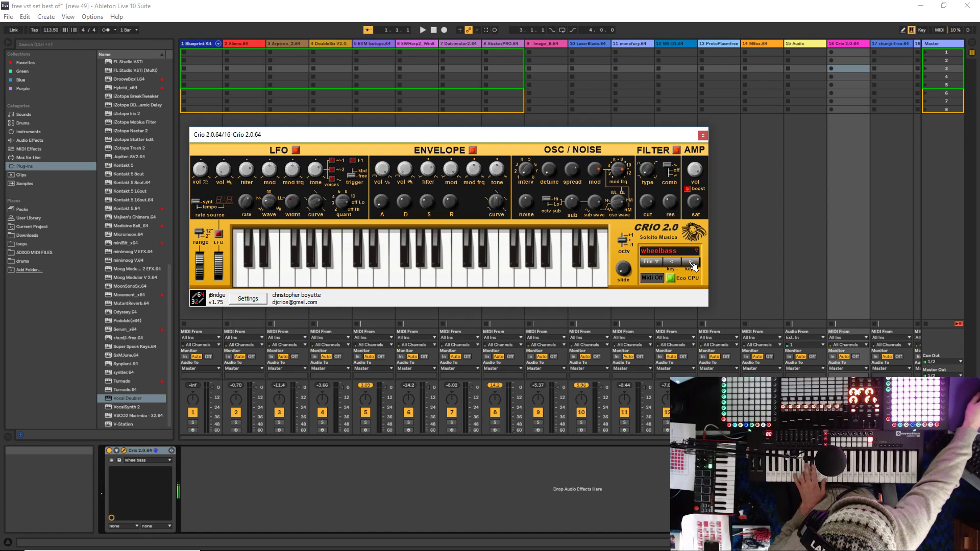
click(692, 262)
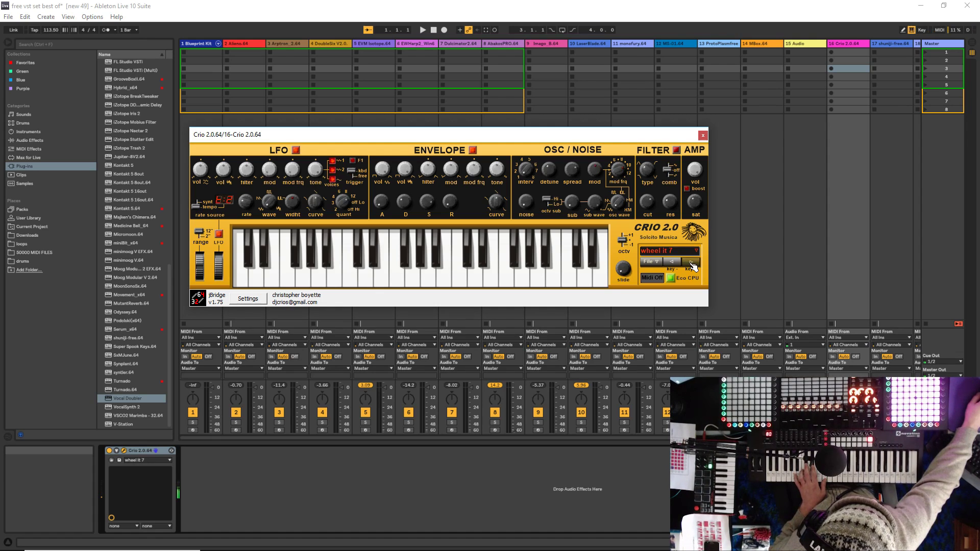
click(692, 263)
click(693, 262)
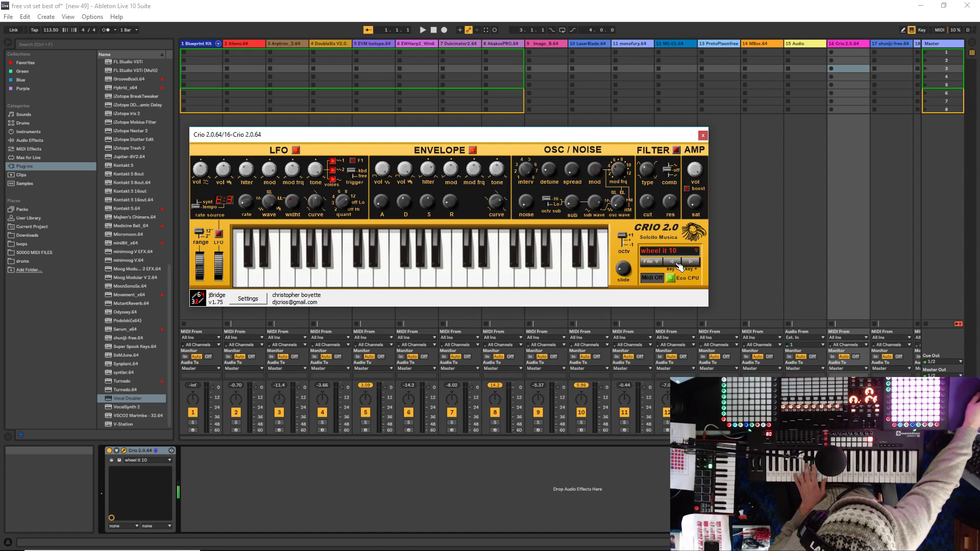
Step Crio 2.0's presets back to wheel it 5
click(678, 263)
click(678, 263)
click(678, 263)
click(677, 262)
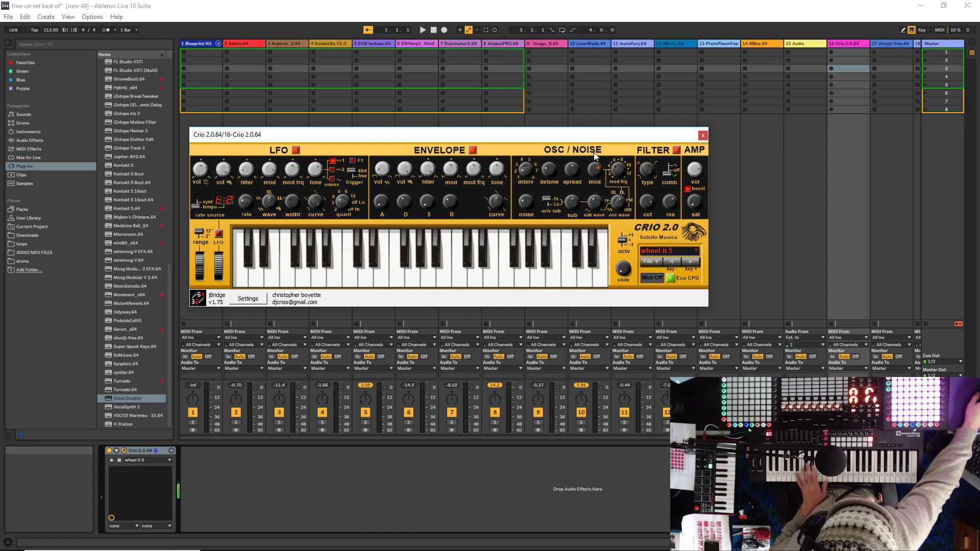
Leave Crio 2.0 for the shuniji-free track and reposition the shuniji-free window
drag(381, 133, 305, 118)
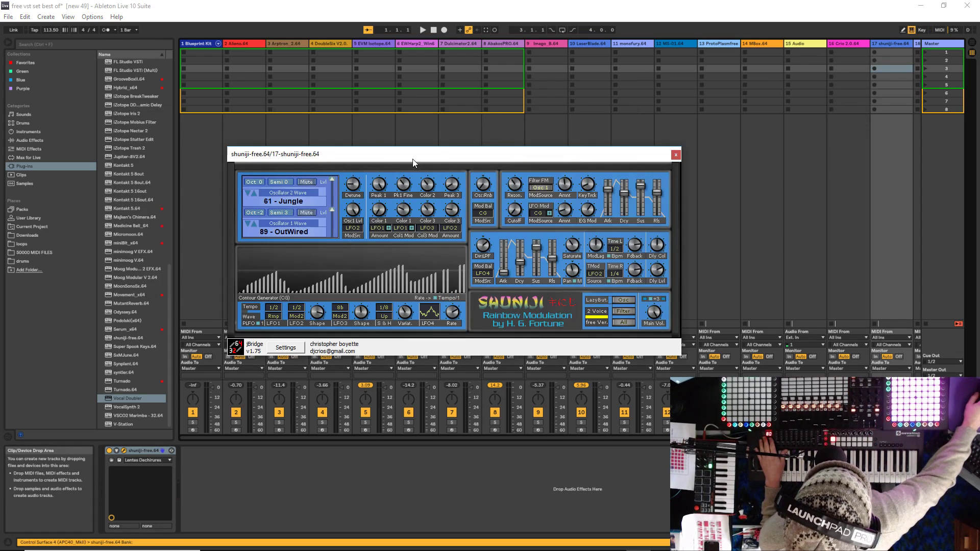
drag(417, 158, 384, 112)
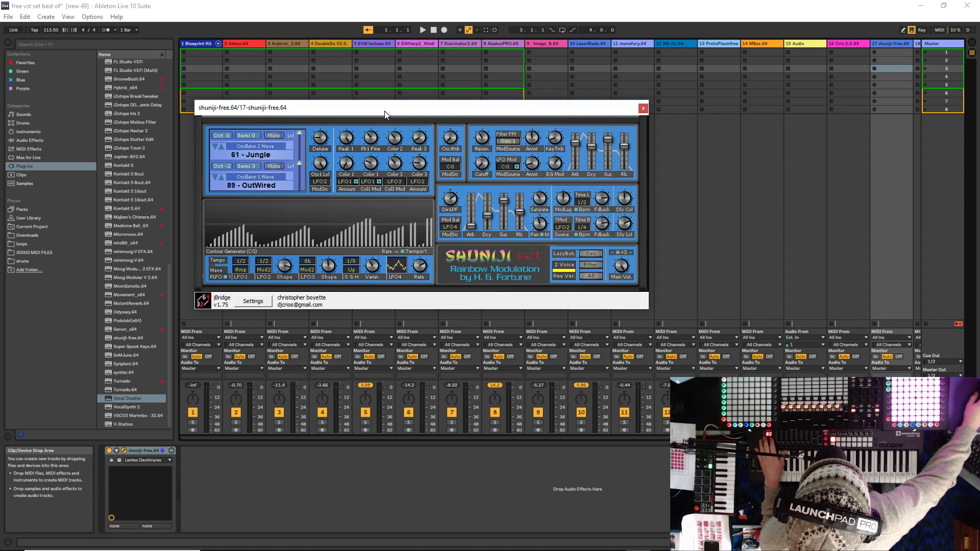
drag(384, 111, 369, 103)
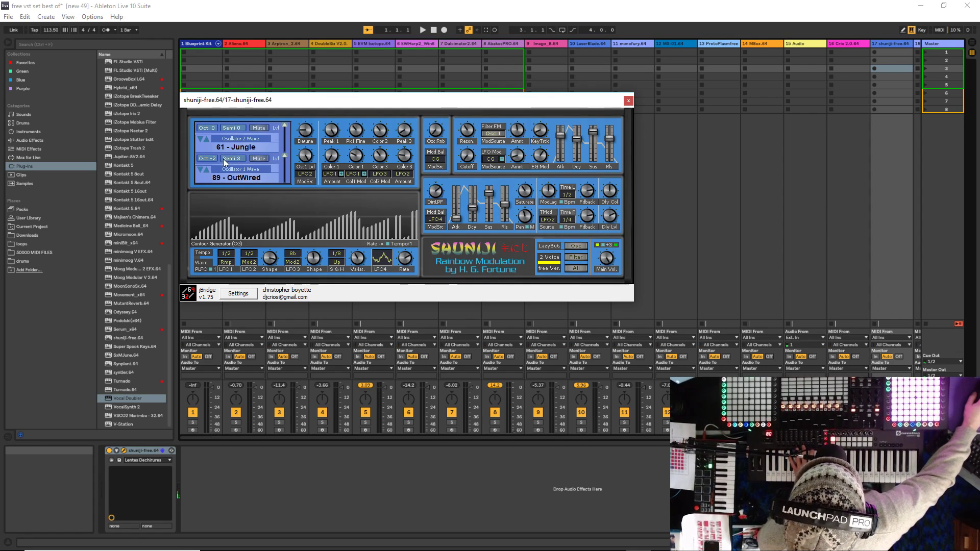
Step oscillator 1's wave down from 89 - OutWired to 83 - Nothync-H
click(201, 170)
click(201, 170)
click(200, 170)
click(200, 170)
click(201, 170)
click(201, 170)
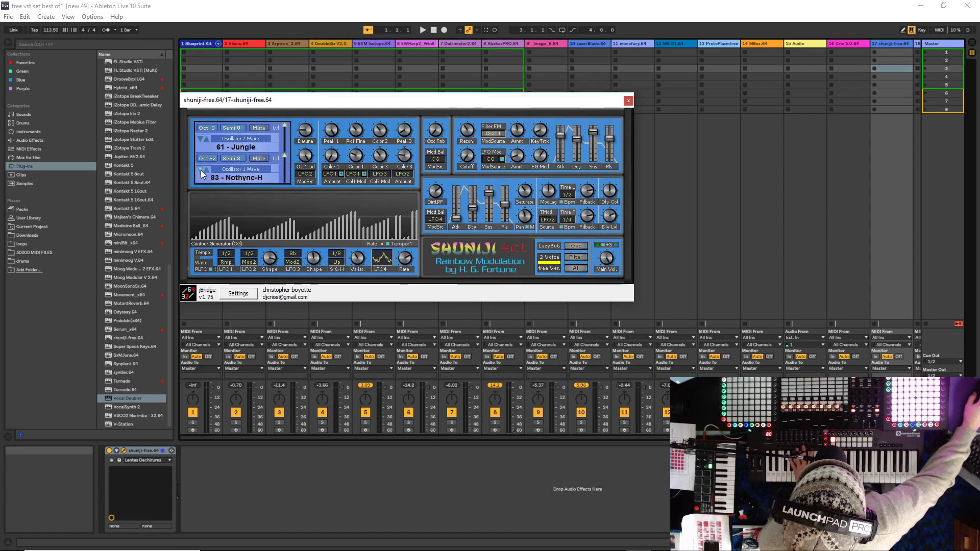
Step shuniji-free's oscillator 2 wave down through 57 - Hyperdrive to 53 - GongyFlute and reposition the plug-in window
click(201, 139)
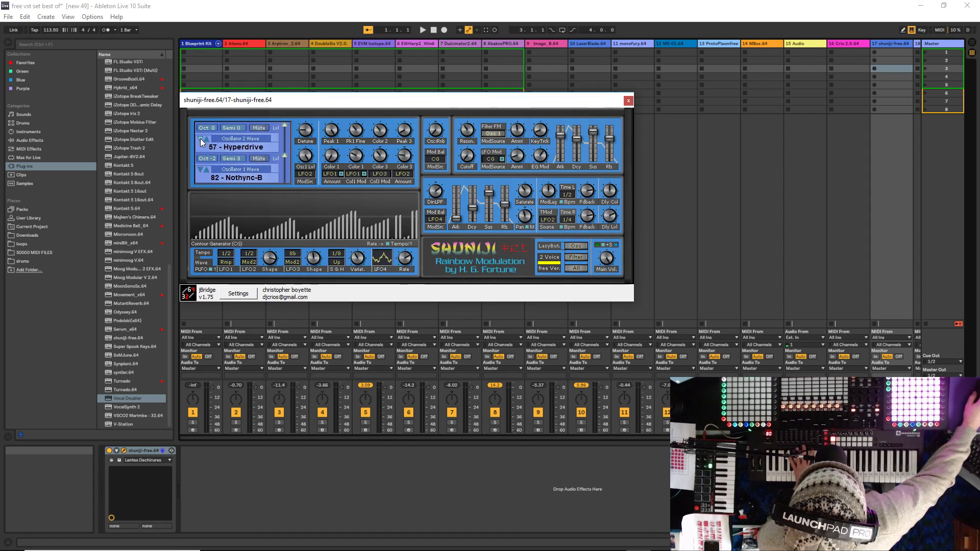
click(201, 139)
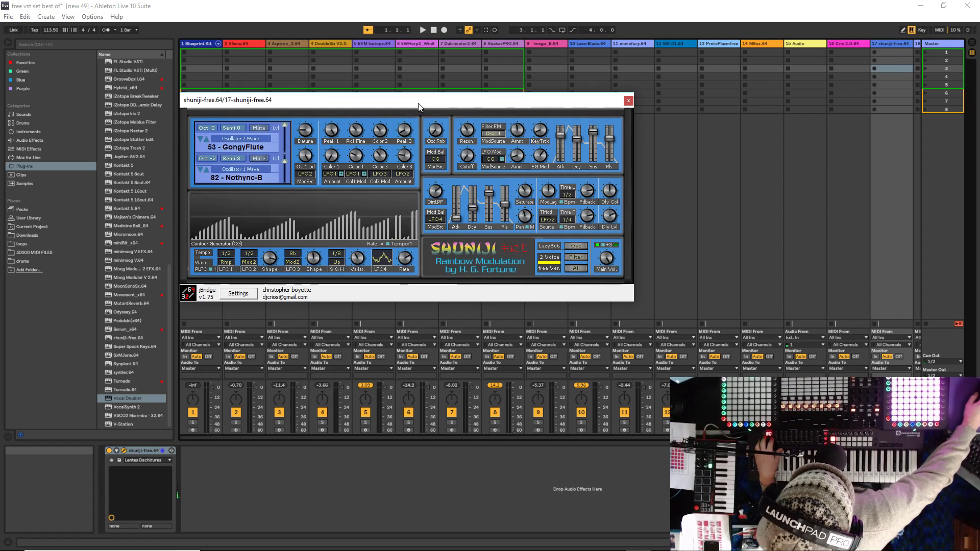
drag(418, 106, 361, 137)
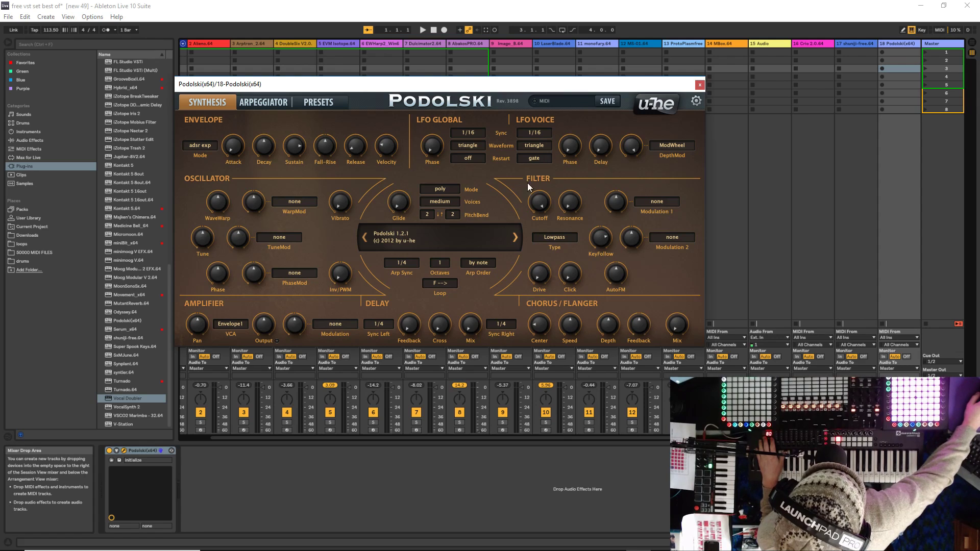
Step Podolski's presets forward through UH Accordeon Lead, UH Another and UH Arp This to UH Blue Note Rave, repositioning its window
click(515, 238)
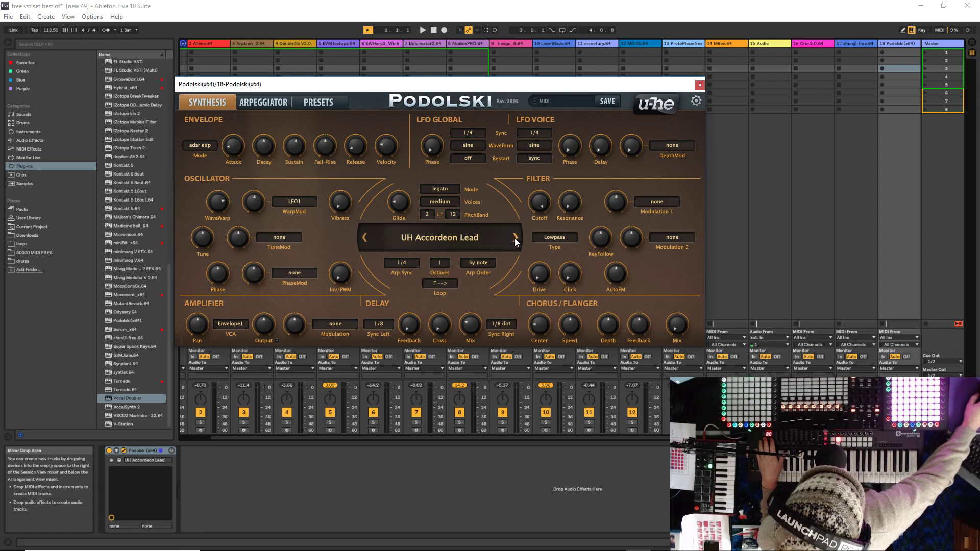
click(515, 238)
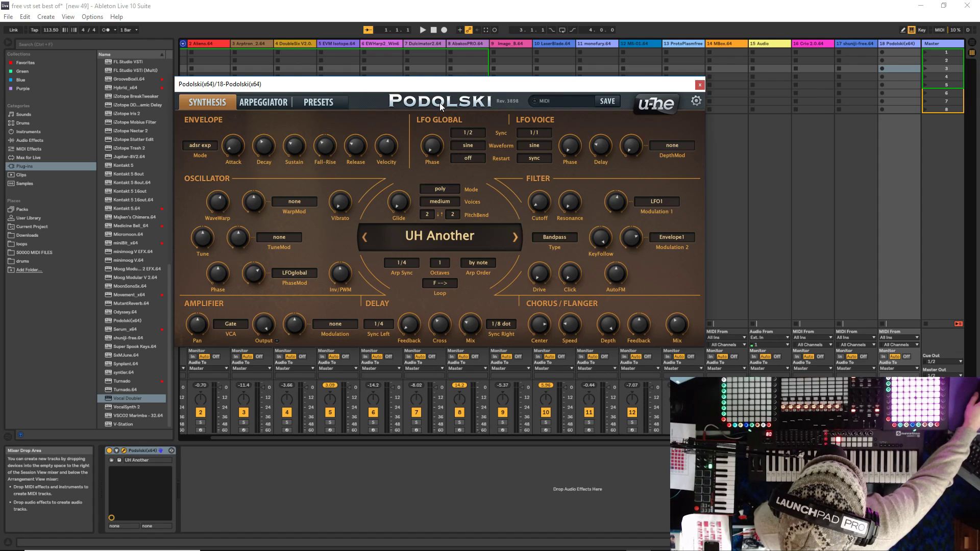
drag(412, 89, 313, 182)
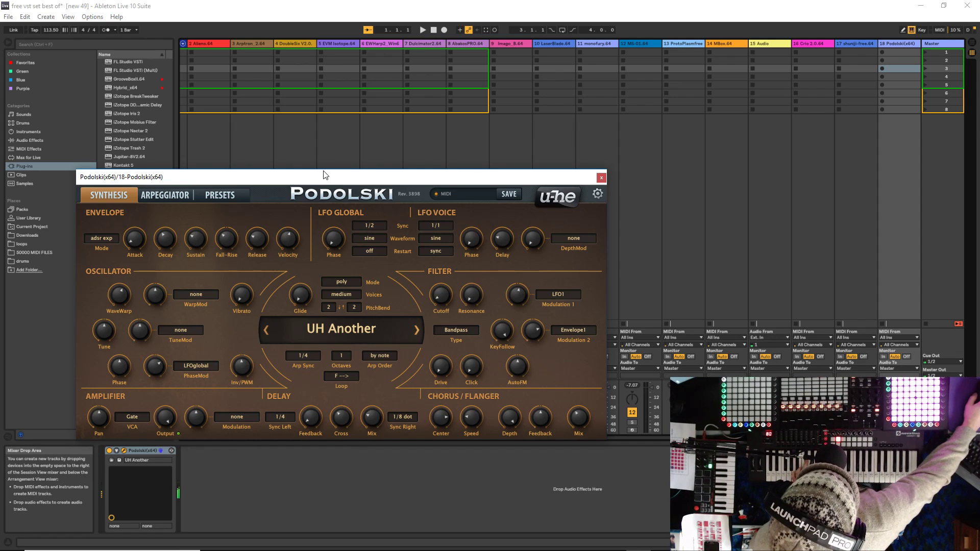
click(417, 330)
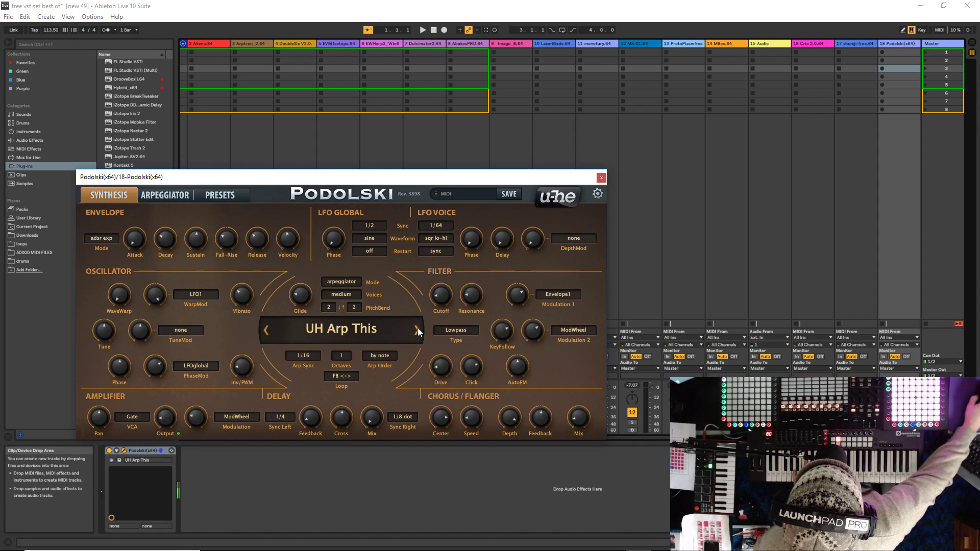
click(418, 330)
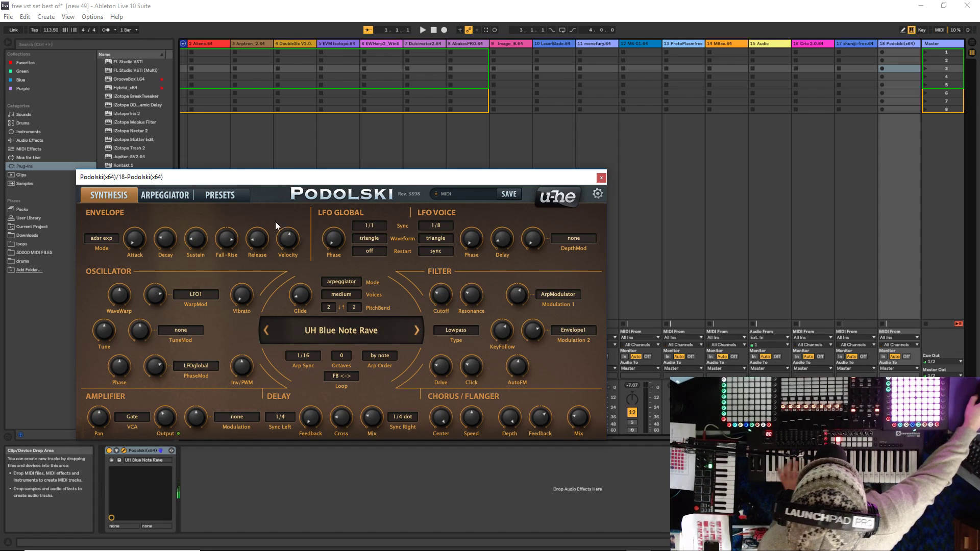
Look over Podolski's arpeggiator page, synthesis page and preset list, and close the plug-in window
click(176, 195)
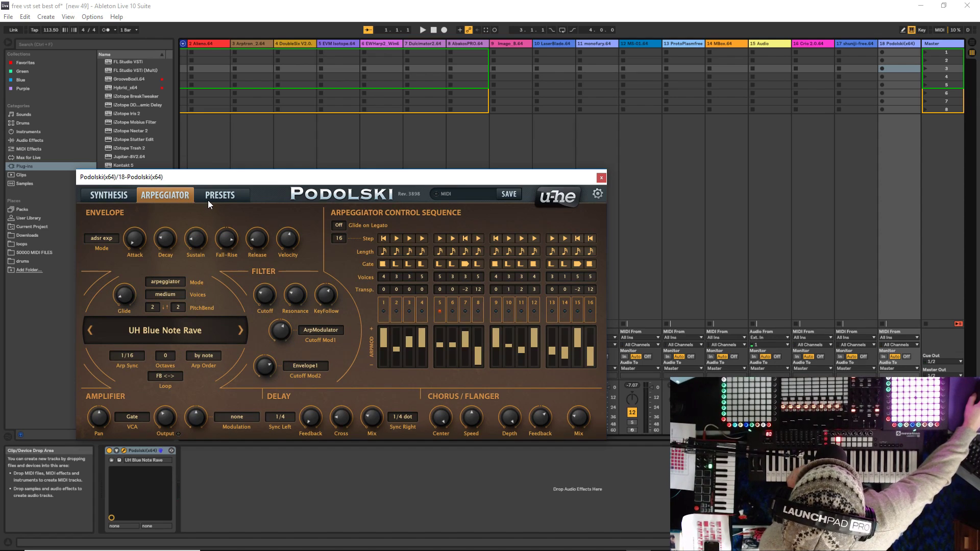
click(123, 197)
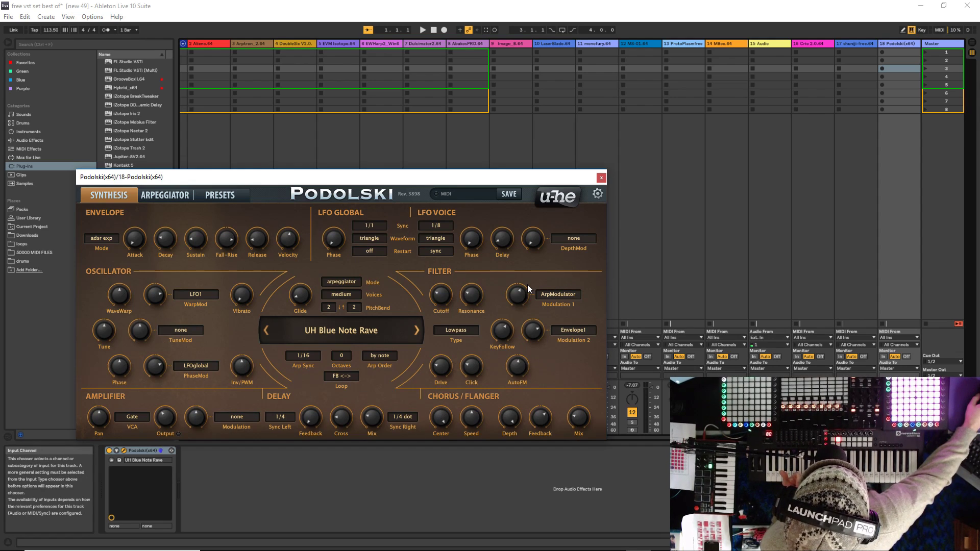
click(331, 330)
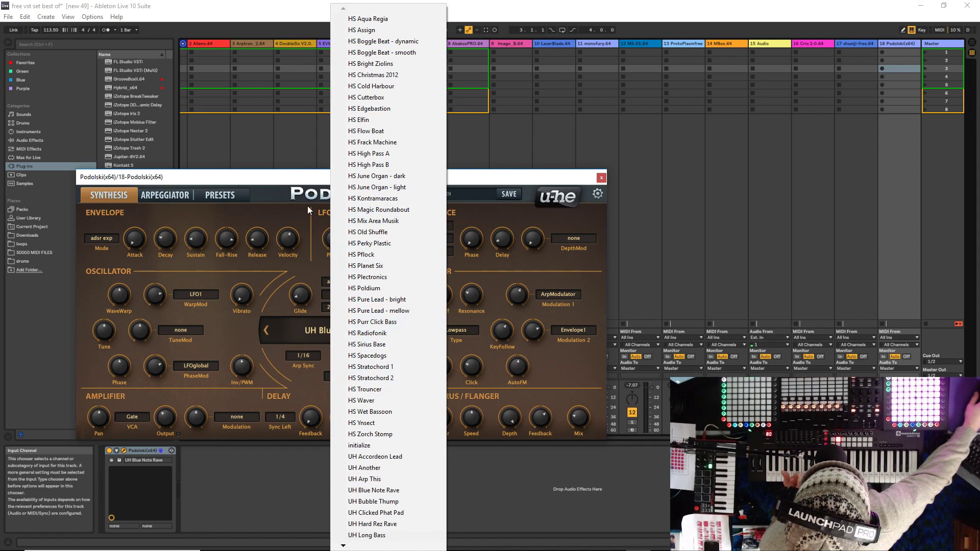
click(290, 184)
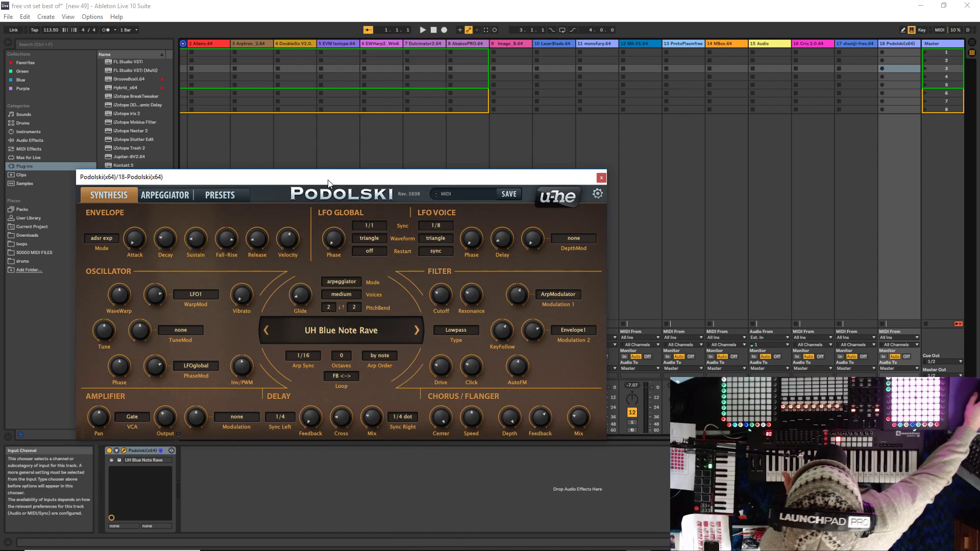
click(601, 179)
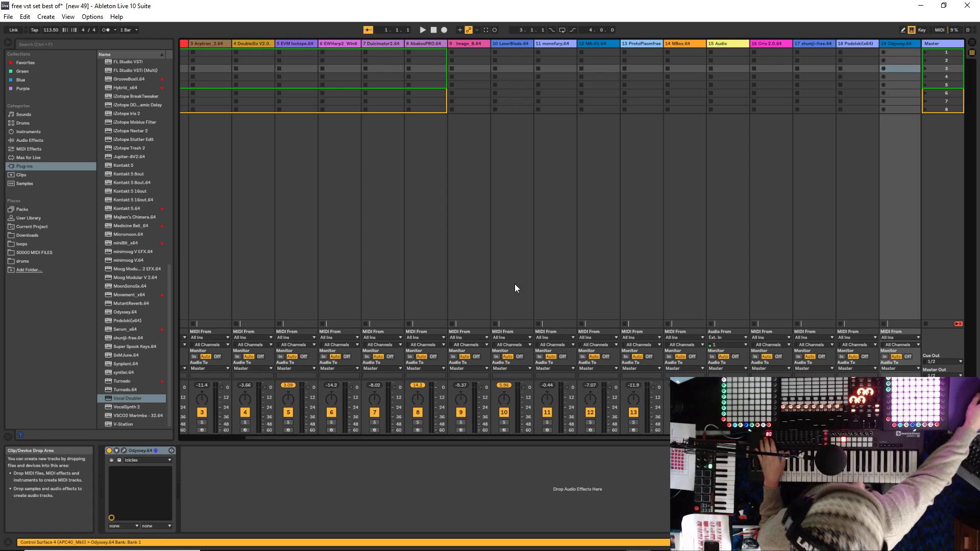
Open and reposition the Odyssey window on track 19, and step its presets forward through Trumpotine and cellTone to Dont Use Presets
click(124, 450)
drag(526, 98, 353, 129)
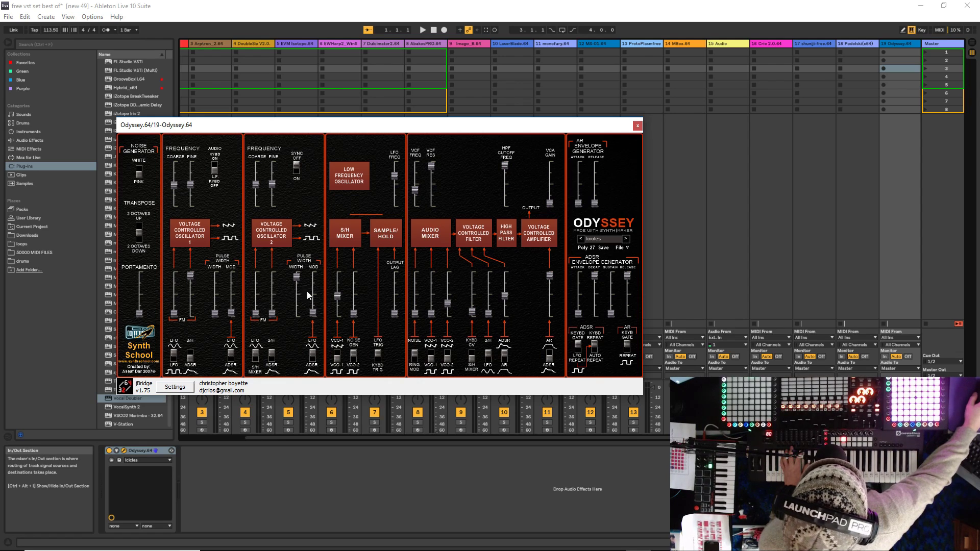
click(627, 239)
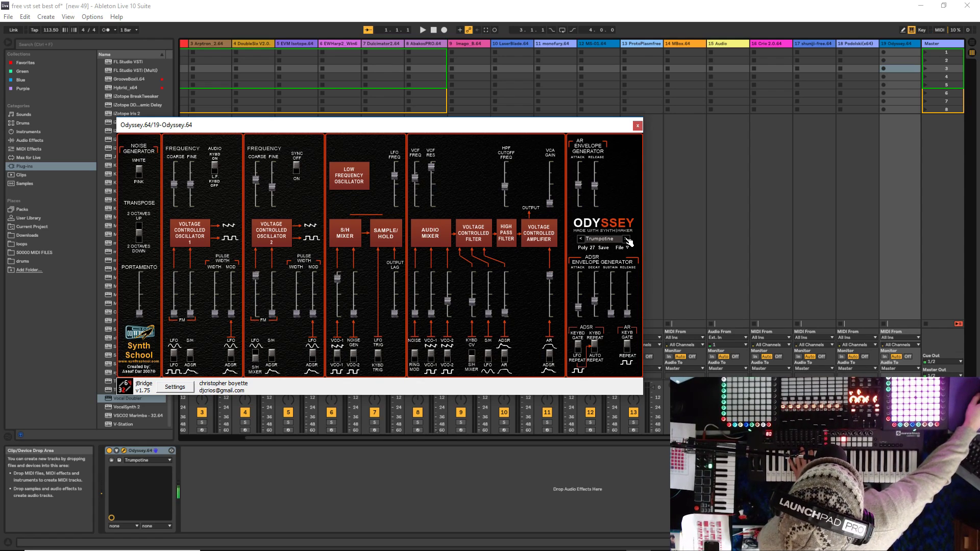
click(627, 239)
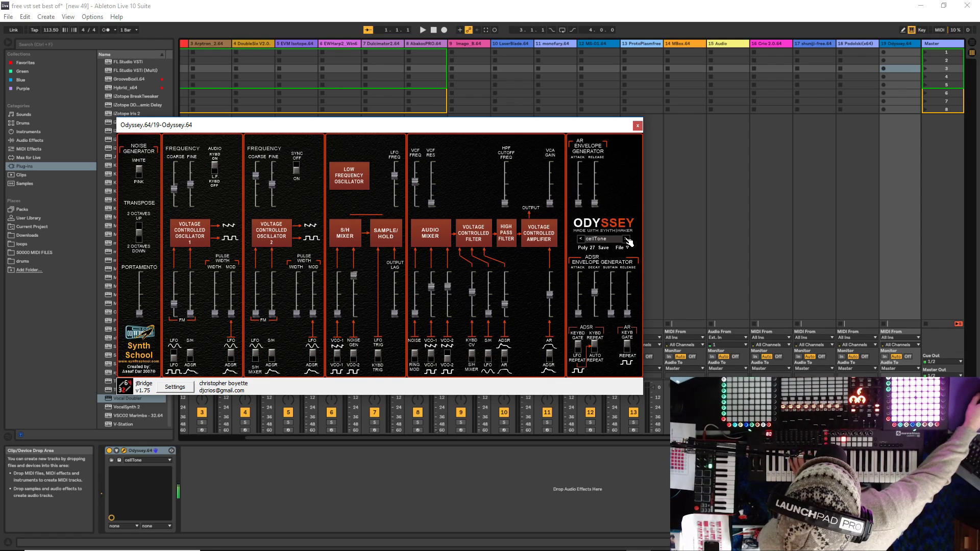
click(628, 239)
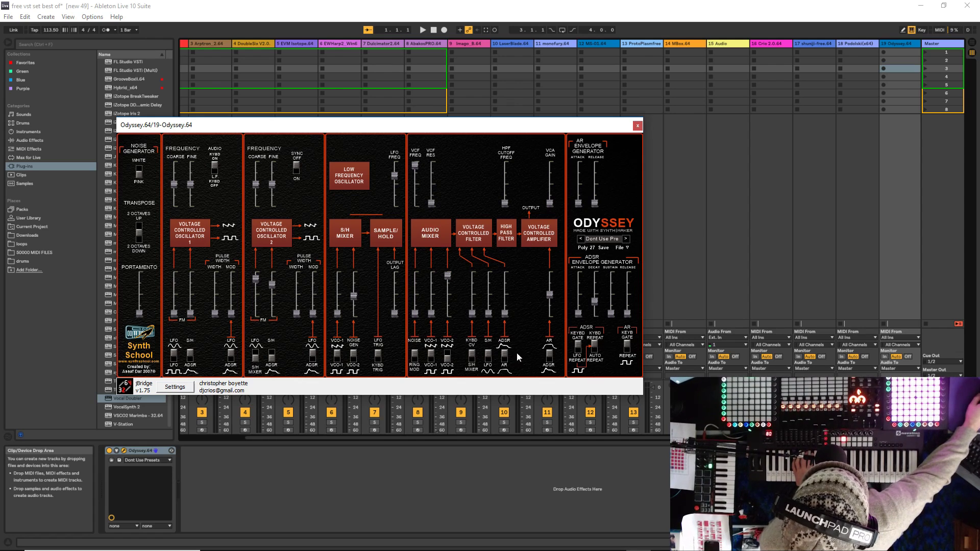
Step Odyssey's presets forward through 21 to 24 and back to Karn evil 9
click(626, 239)
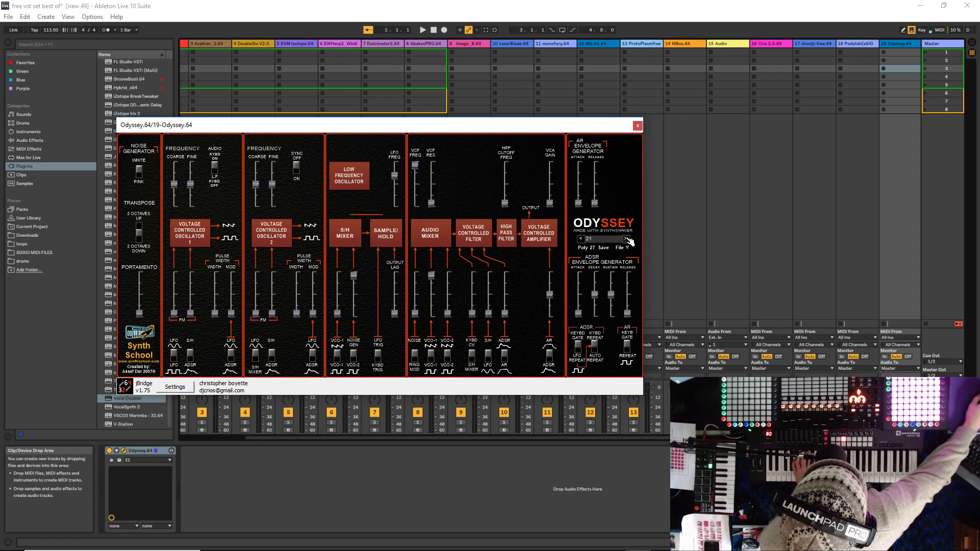
click(627, 239)
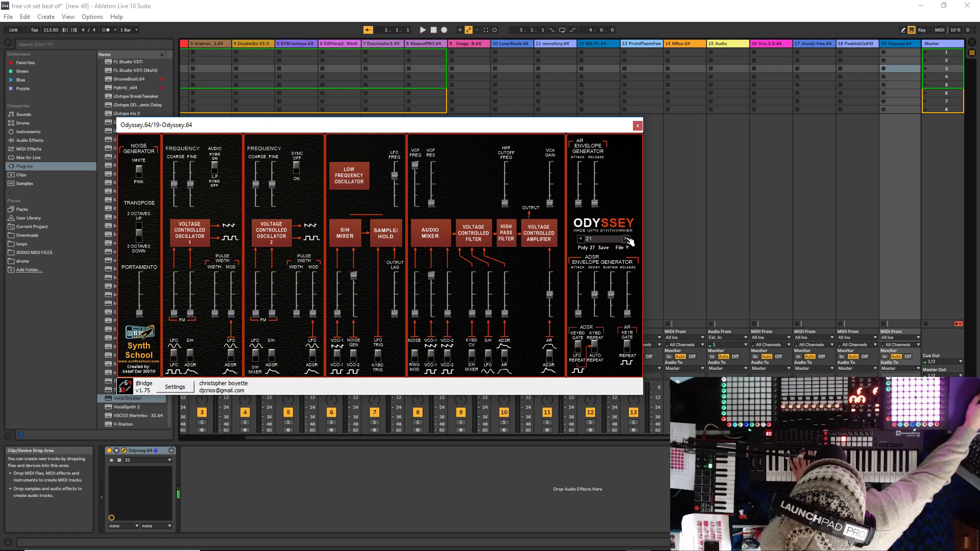
click(626, 239)
click(628, 239)
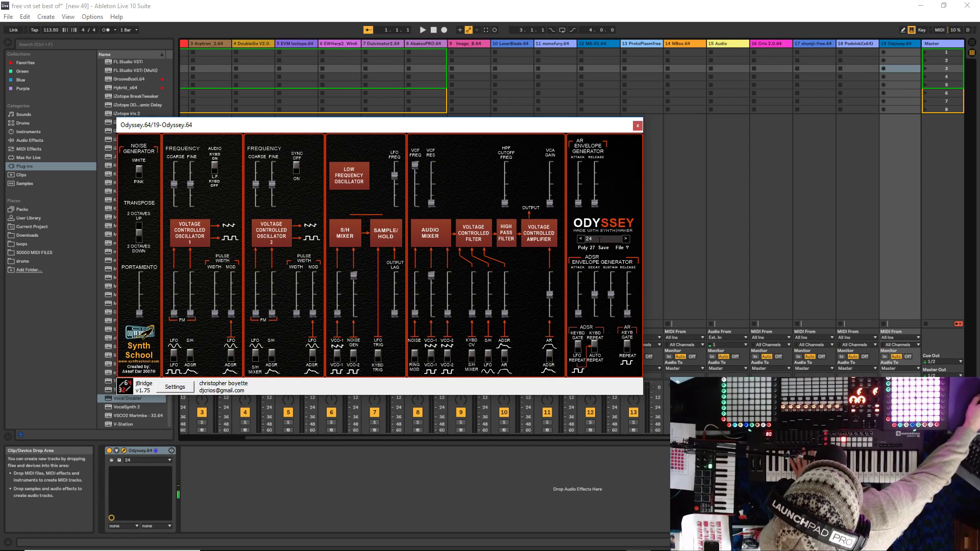
click(580, 239)
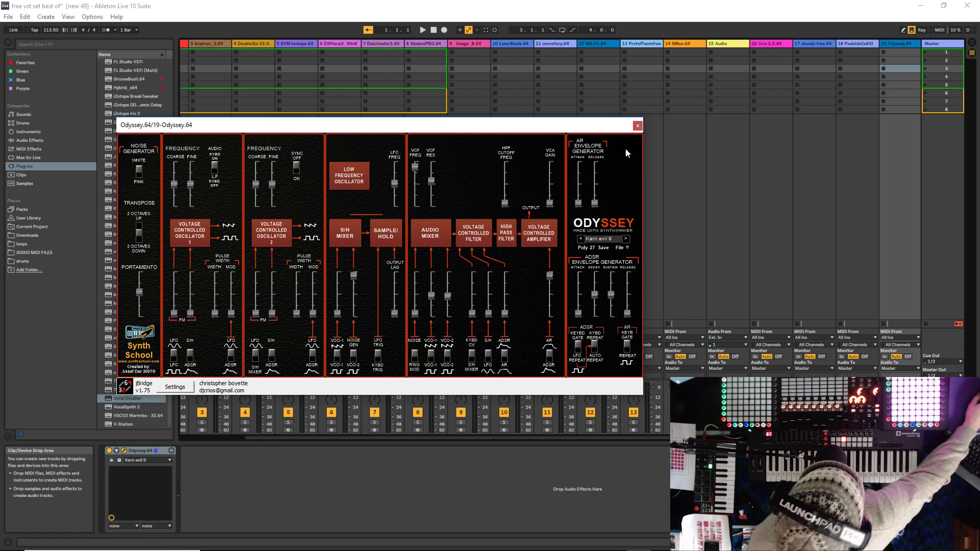
Close the Odyssey window and return to the first tracks and the start of the plug-in list
click(637, 125)
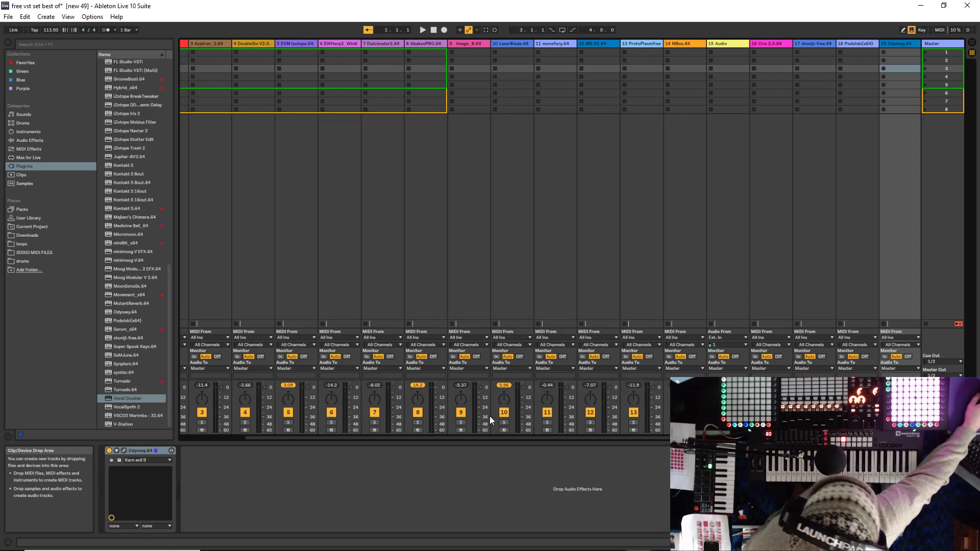
drag(485, 437, 366, 448)
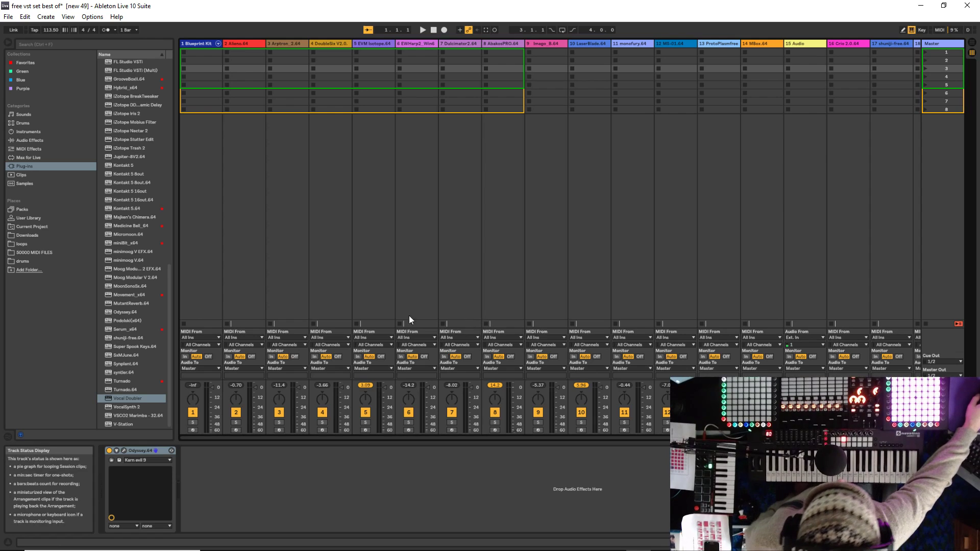
drag(171, 306, 168, 103)
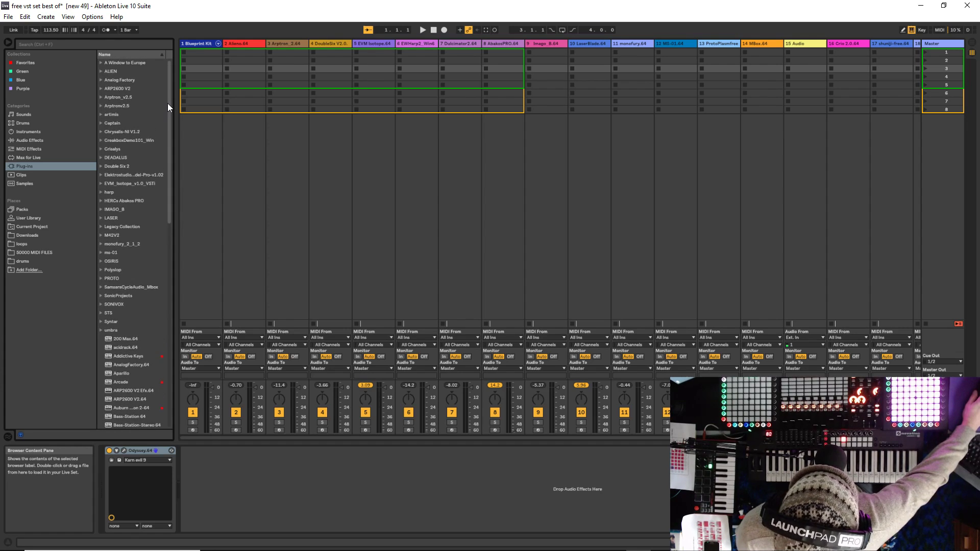